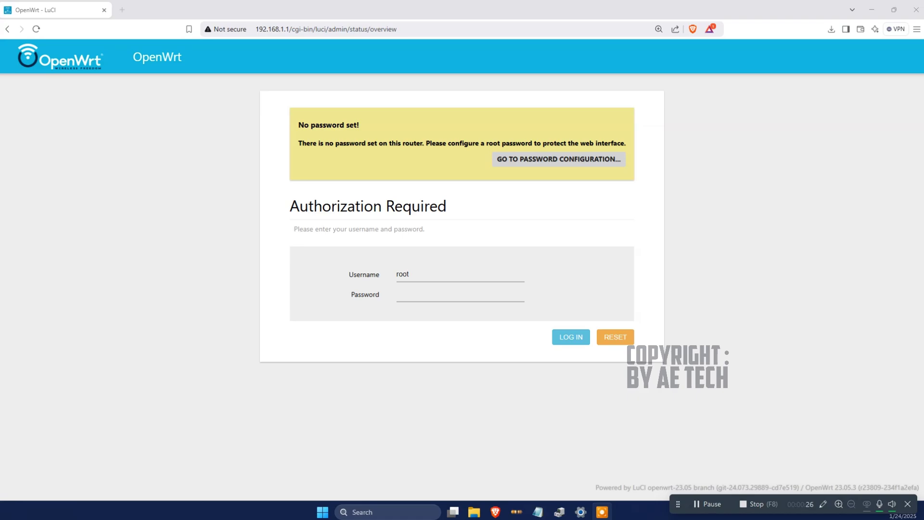
Step: Log in to the router as root with the password left blank and reload the page to reach the status overview
click(569, 336)
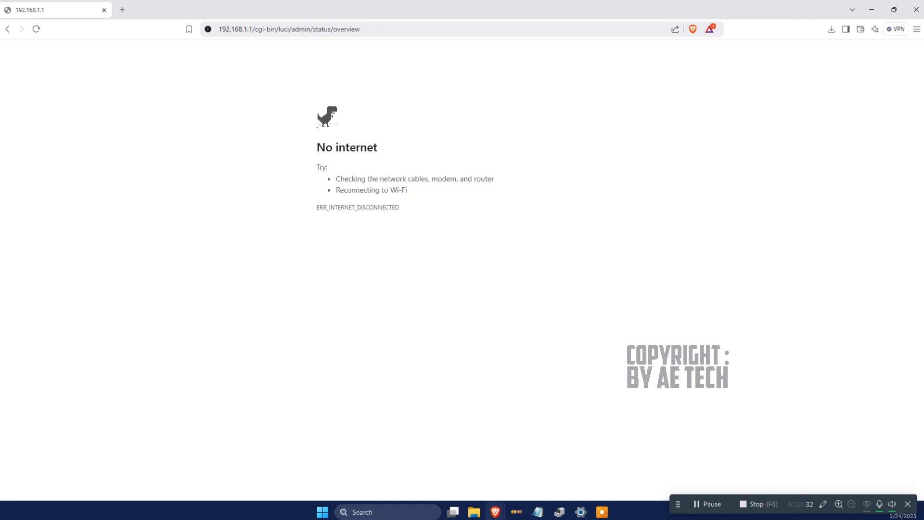
click(36, 29)
click(495, 106)
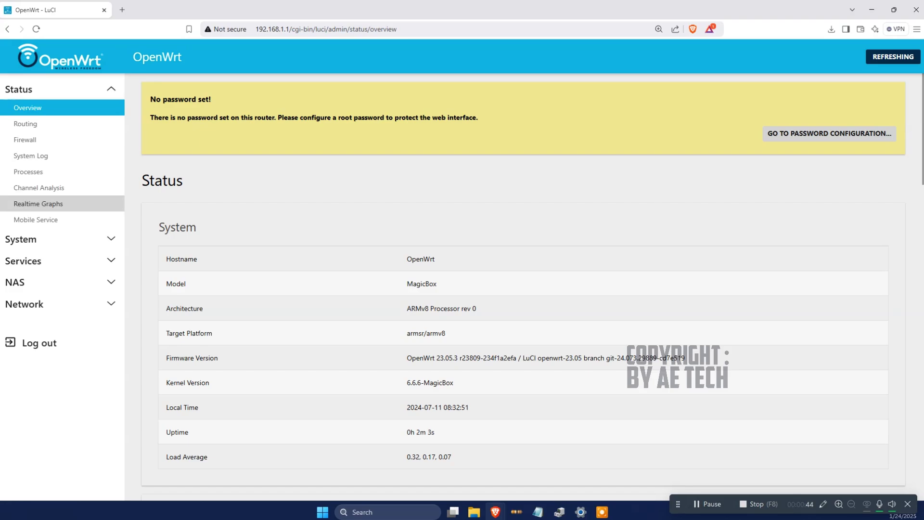
Step: View the router password settings in the system administration and return to the status overview
click(52, 237)
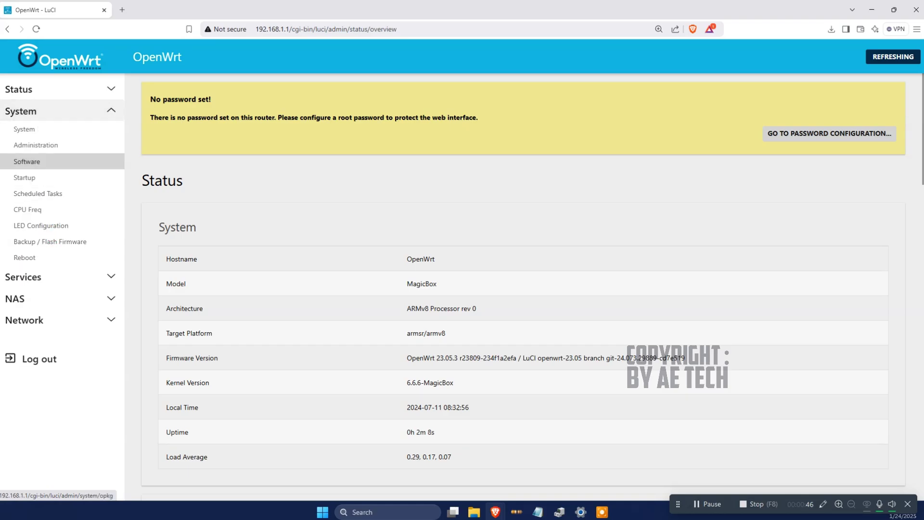
click(60, 144)
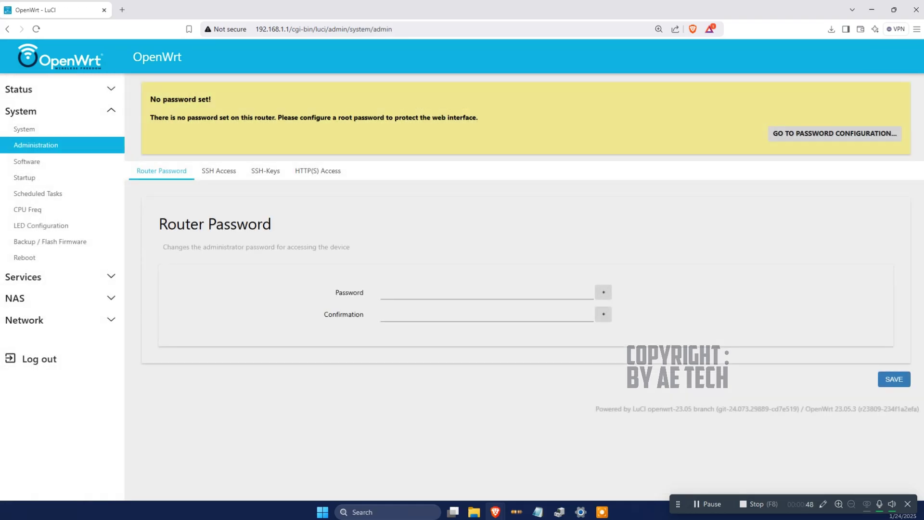
click(428, 281)
click(440, 312)
click(18, 89)
click(28, 107)
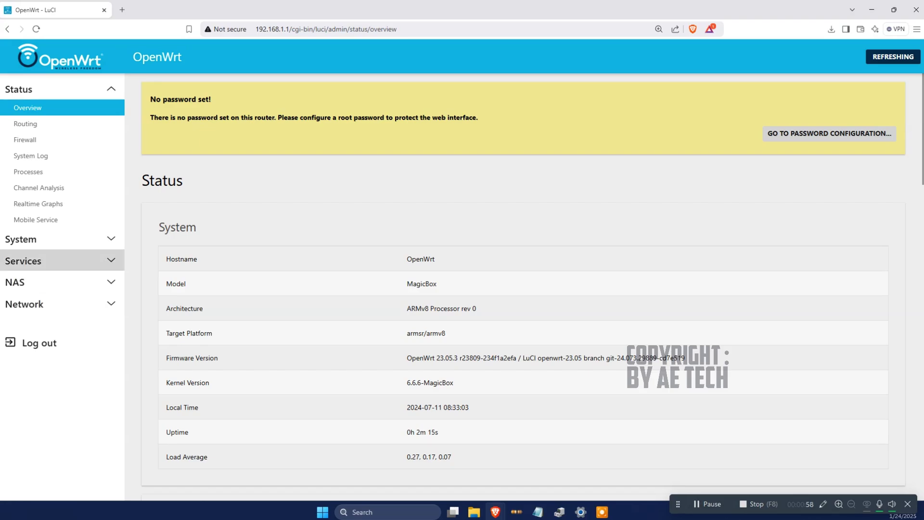
Step: Look through the System, Services and NAS entries and open the router's System properties page
click(72, 239)
click(73, 276)
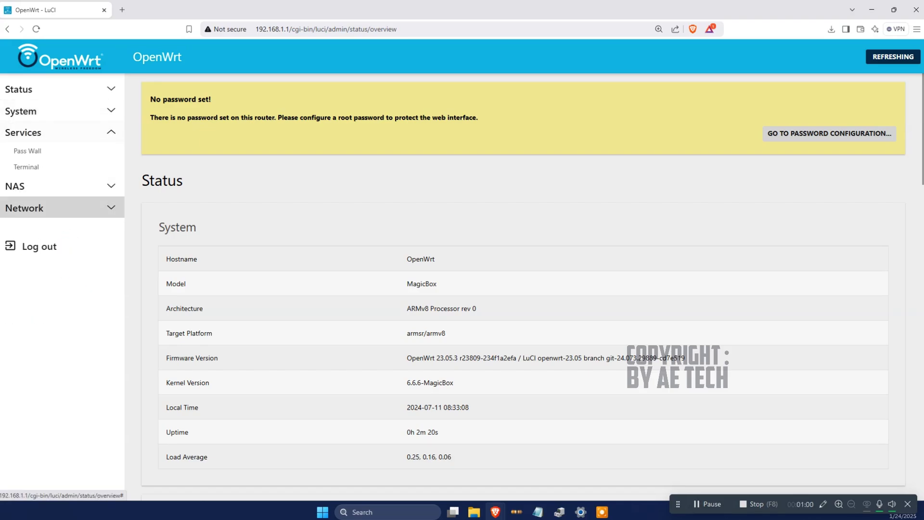
click(87, 186)
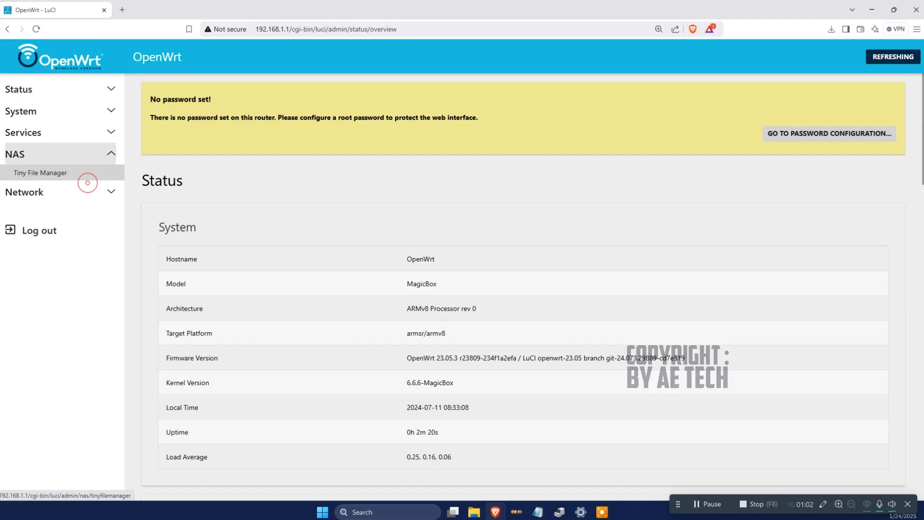
click(72, 111)
click(61, 128)
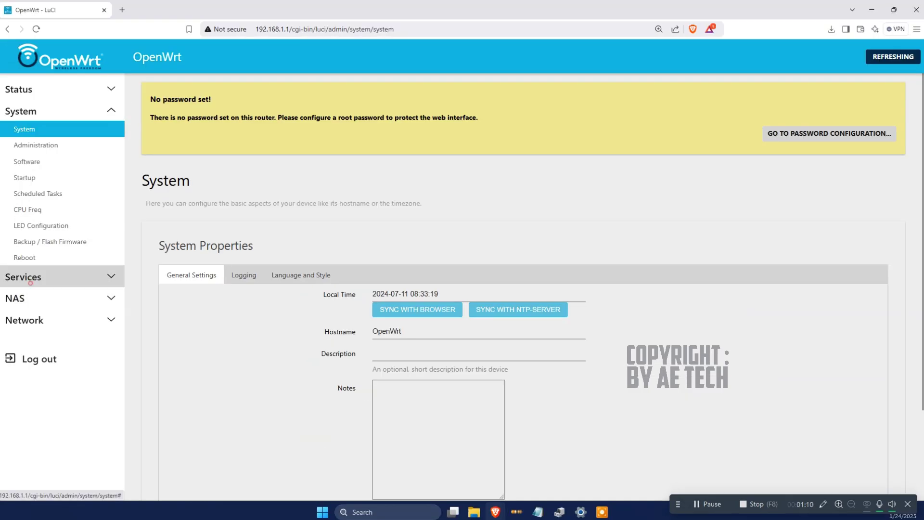
Step: Open the router's Terminal service and examine the date-setting command shown in its welcome banner
click(30, 283)
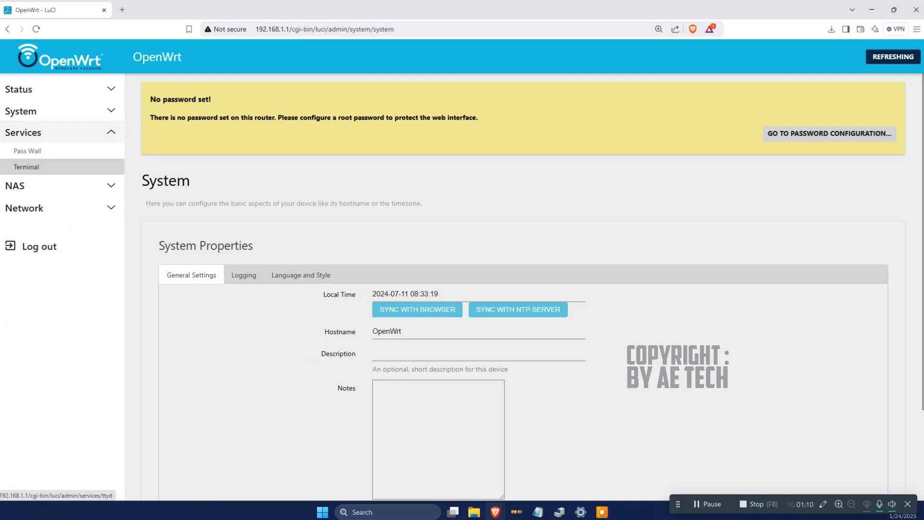
click(27, 166)
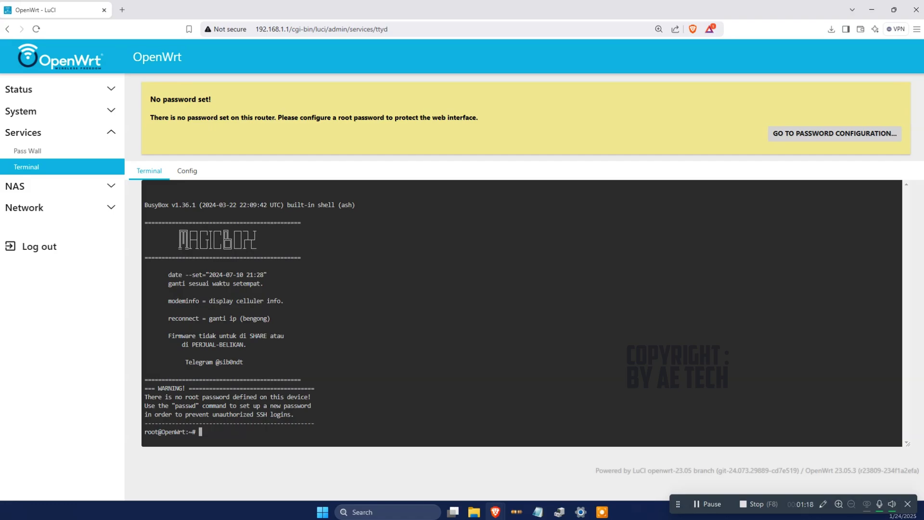
drag(168, 275, 270, 275)
click(218, 433)
key(ctrl+plus)
key(ctrl+plus)
key(ctrl+plus)
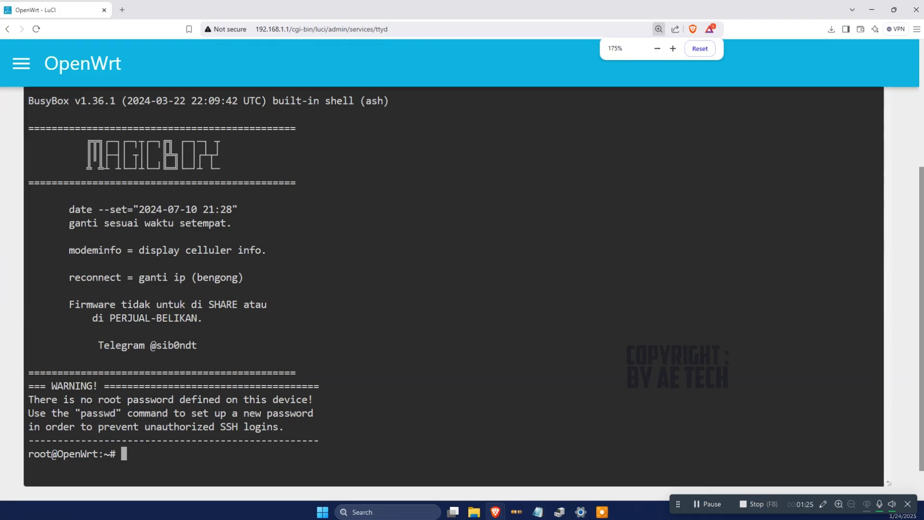
scroll(452, 289, down, 1)
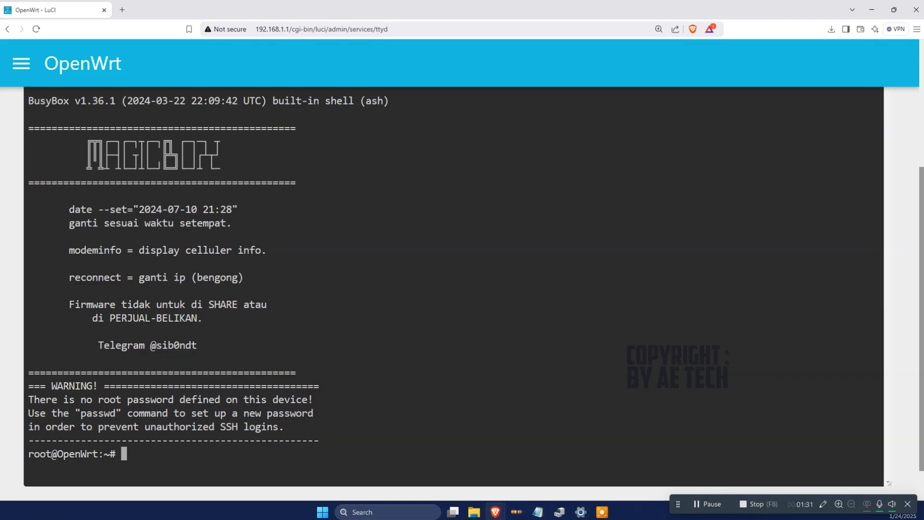
drag(68, 209, 255, 209)
click(145, 459)
text(date --set="2025)
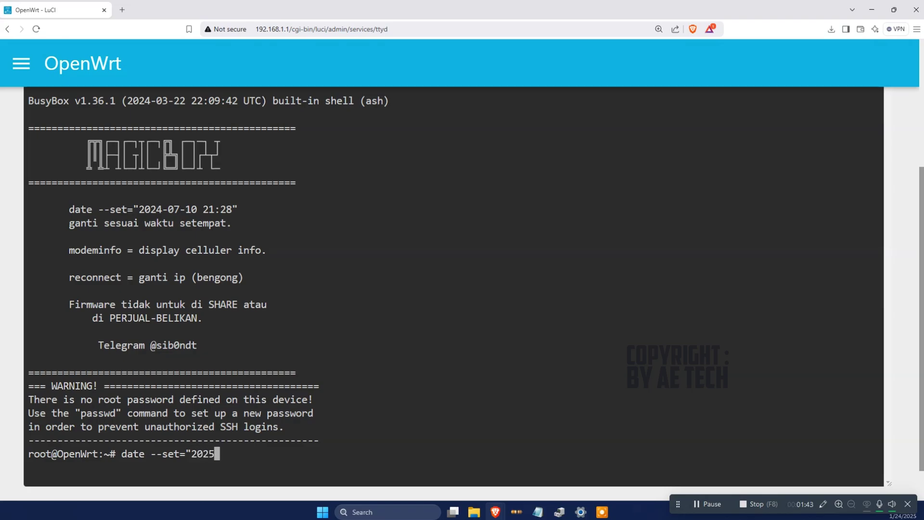
text(-01-25 12:58)
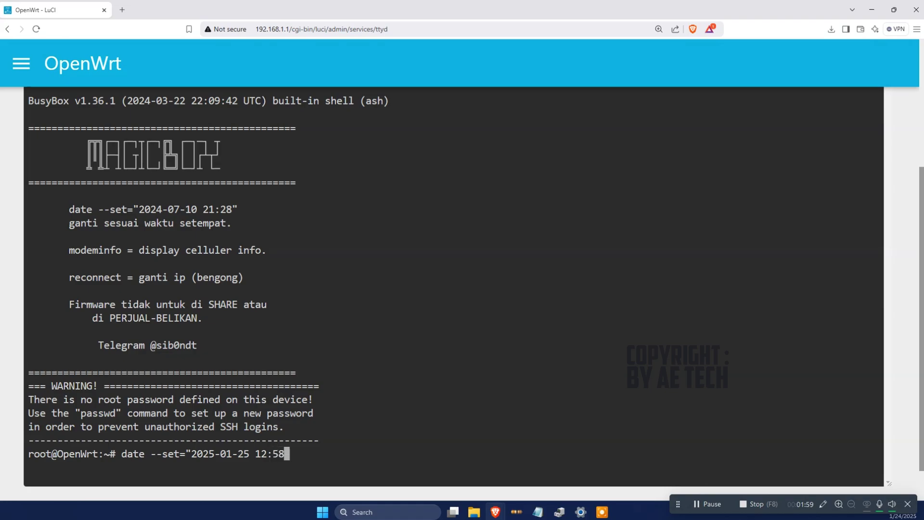
text(")
key(Return)
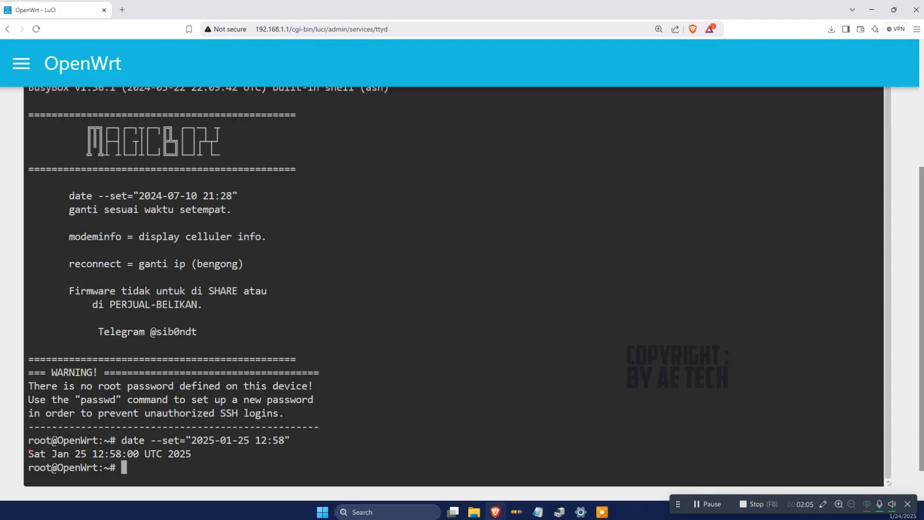
drag(29, 452, 191, 454)
click(234, 445)
Step: Leave the terminal for the System properties page and check the router's local time
key(ctrl+minus)
click(49, 96)
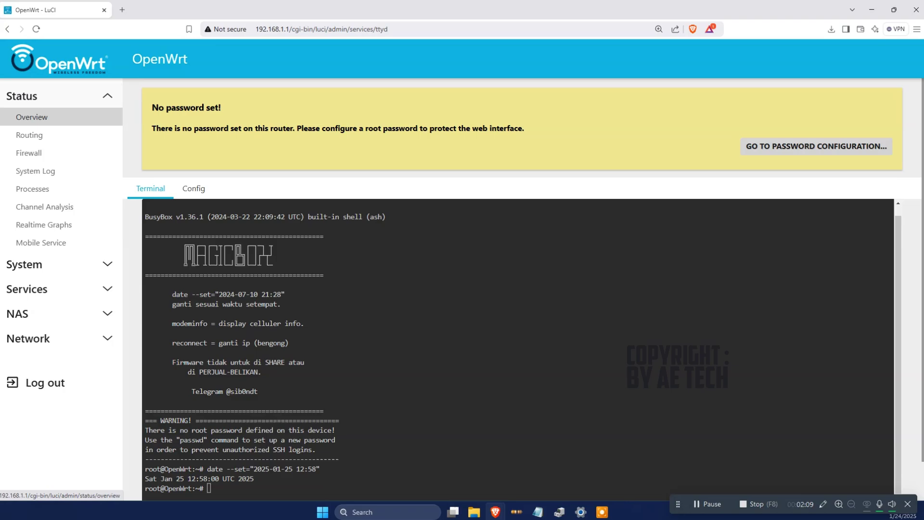
click(24, 264)
click(29, 142)
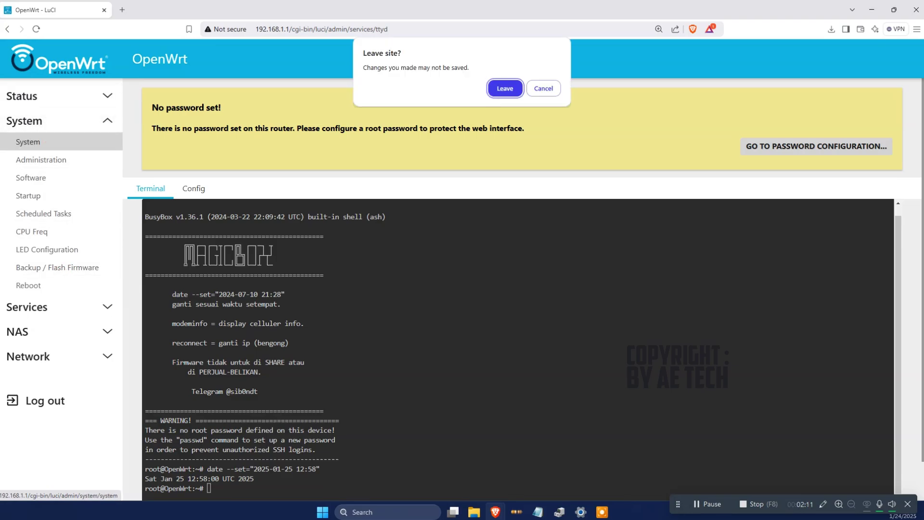
key(Return)
scroll(522, 288, down, 3)
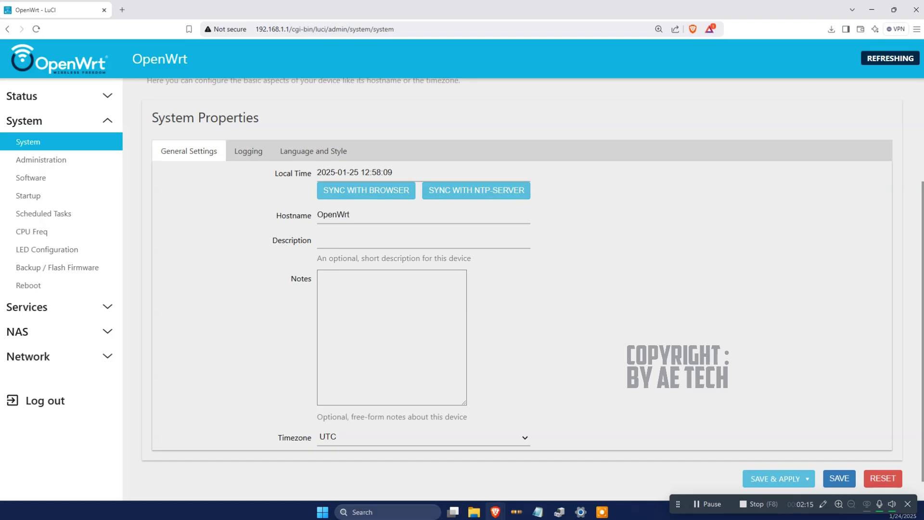
drag(317, 172, 392, 172)
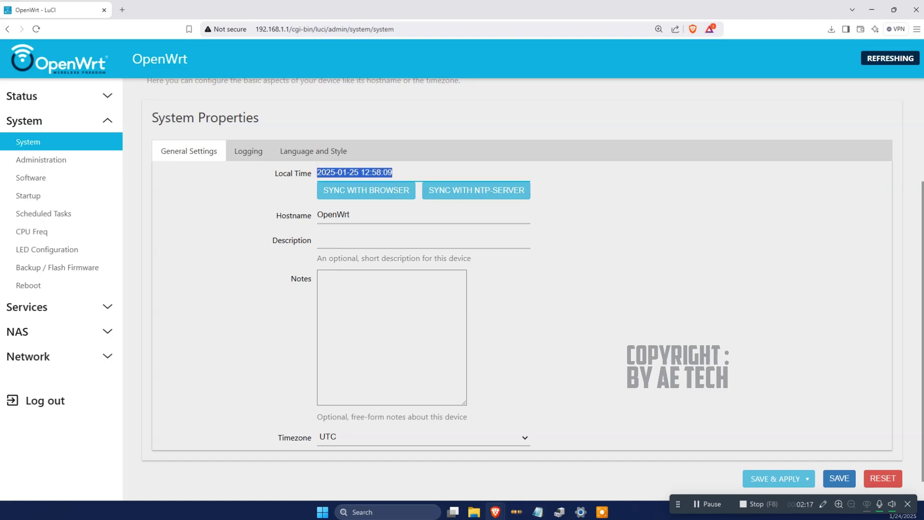
click(573, 219)
Step: Set the router's timezone to Asia/Jakarta, then save and apply the change
click(465, 441)
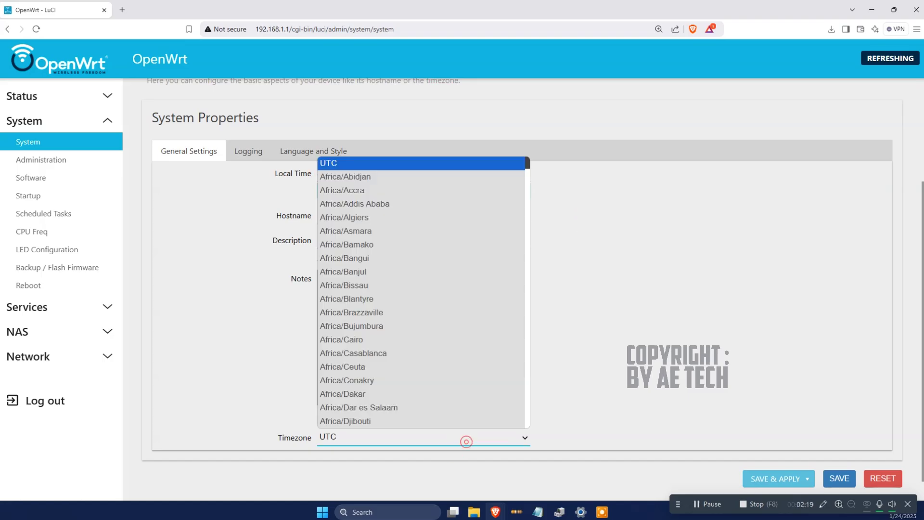
scroll(418, 337, down, 20)
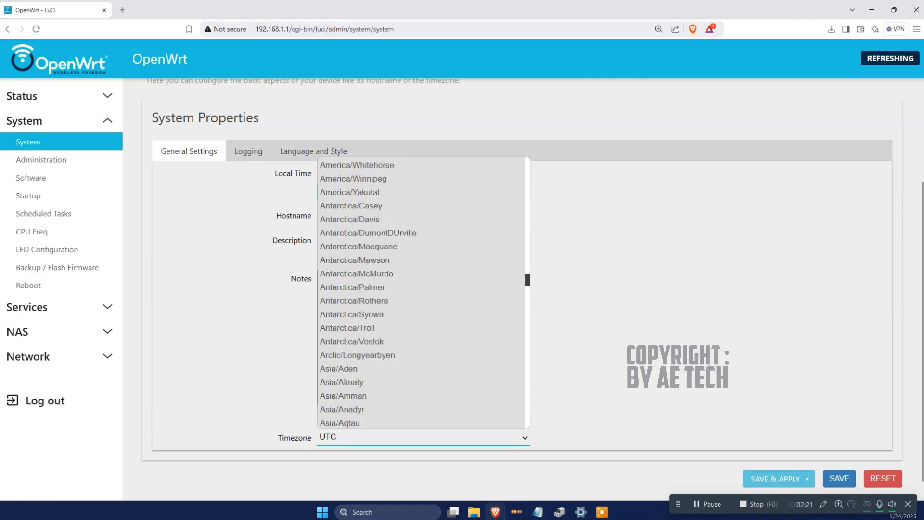
scroll(419, 303, down, 15)
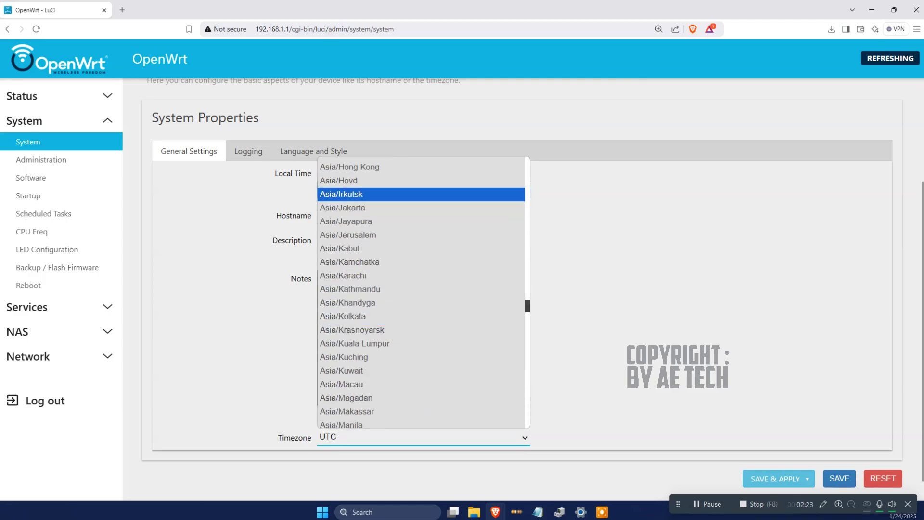
click(373, 207)
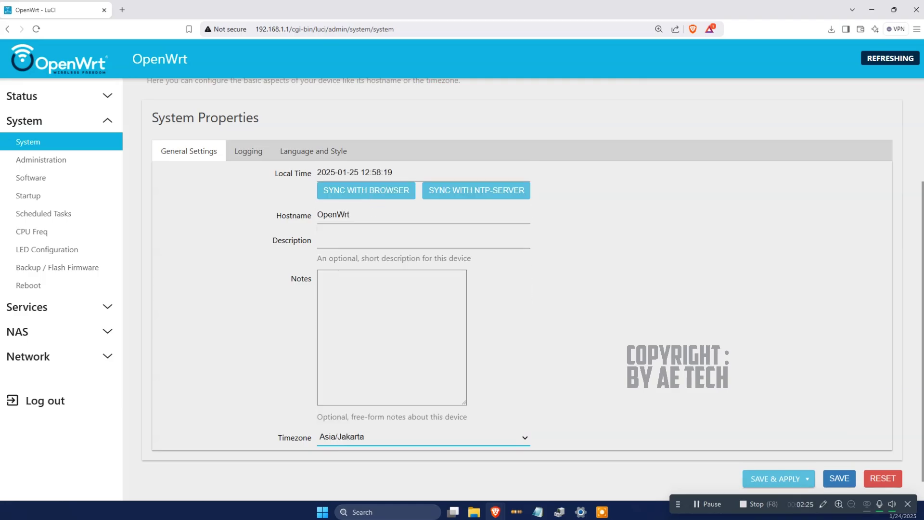
click(750, 478)
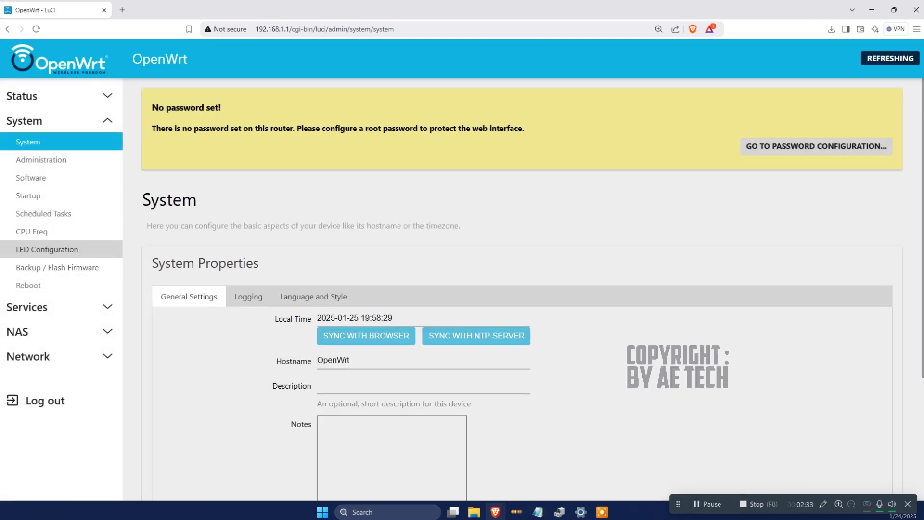
Step: Open the configuration page of Tiny File Manager under NAS
click(72, 307)
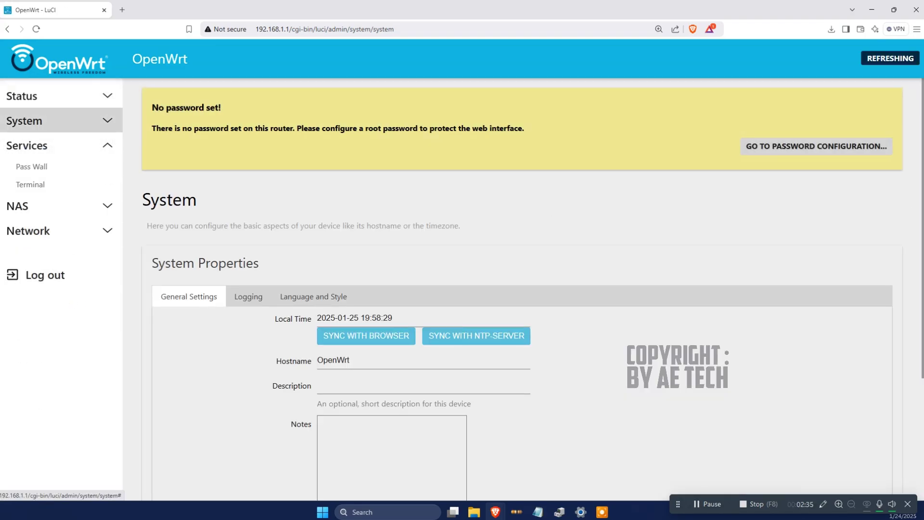
click(73, 205)
click(56, 194)
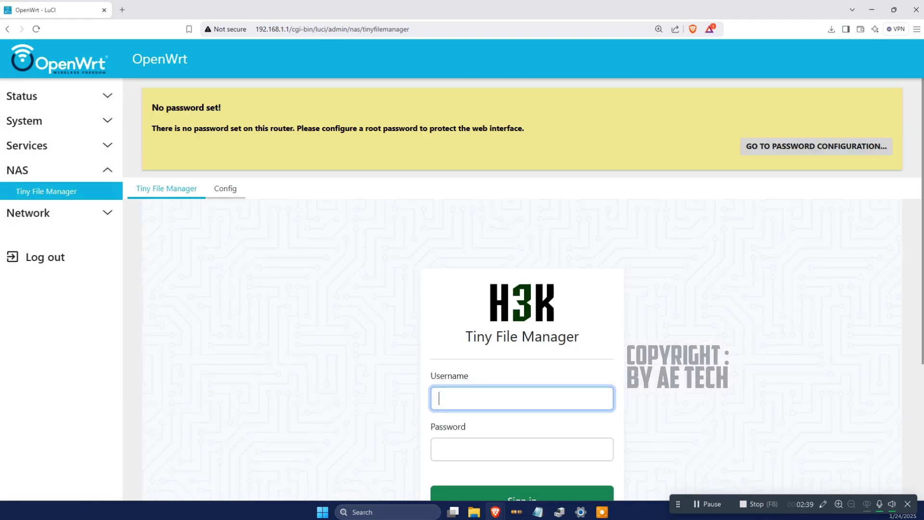
click(229, 191)
scroll(523, 289, down, 2)
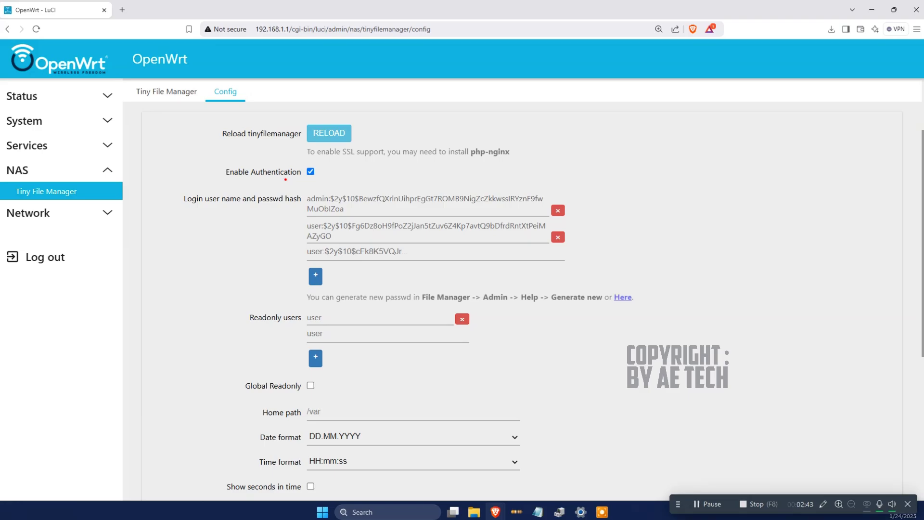
Step: Disable authentication for Tiny File Manager and save and apply the configuration
mouse_move(337, 167)
mouse_down()
mouse_move(236, 158)
mouse_move(224, 184)
mouse_move(353, 171)
mouse_up()
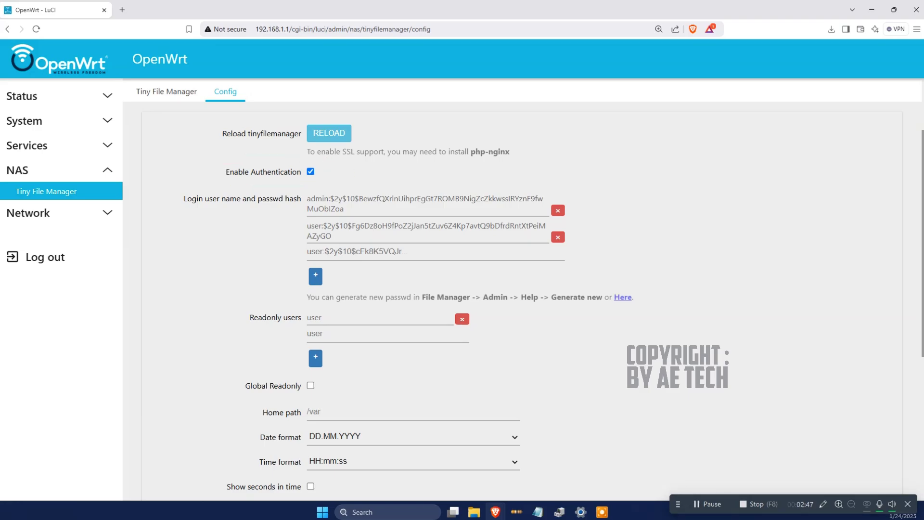
click(310, 171)
scroll(481, 288, down, 2)
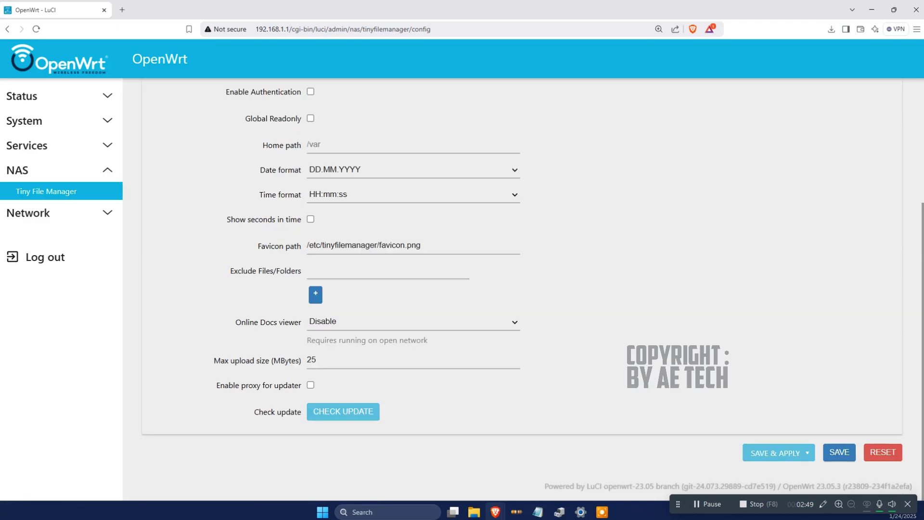
click(774, 452)
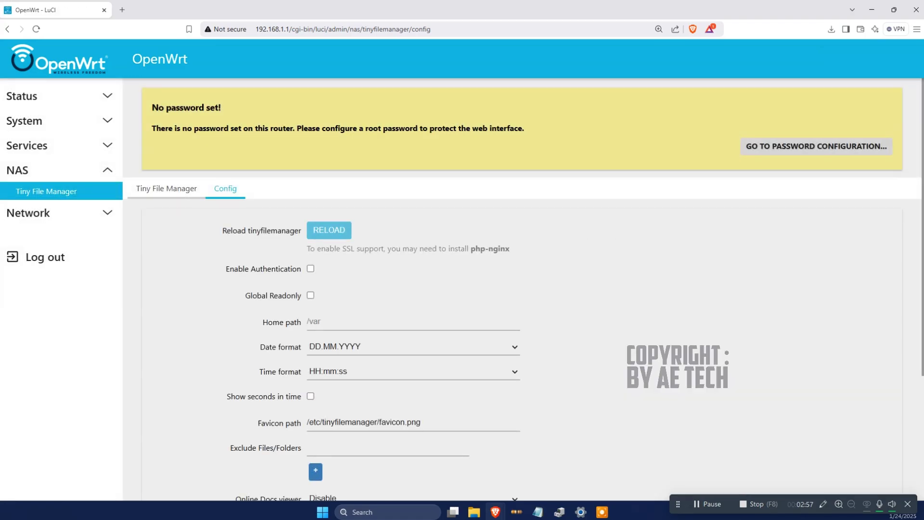
Step: Open Tiny File Manager and look through the folders in the router's top-level directory
click(157, 187)
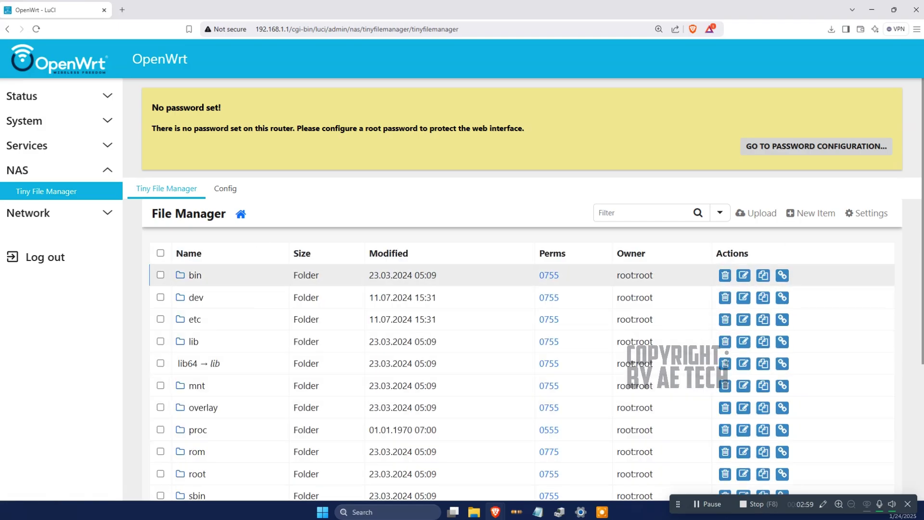
scroll(164, 305, down, 3)
scroll(481, 299, down, 1)
scroll(482, 299, up, 5)
scroll(482, 299, down, 5)
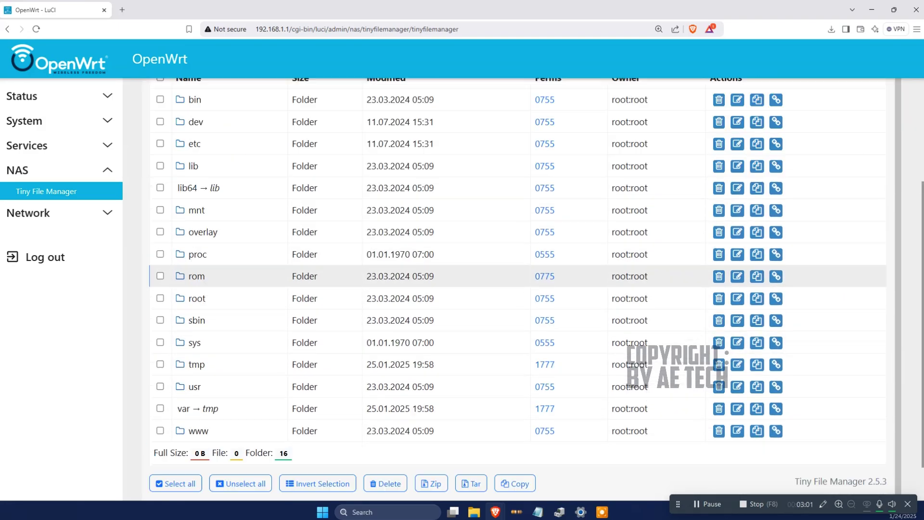
scroll(481, 298, up, 1)
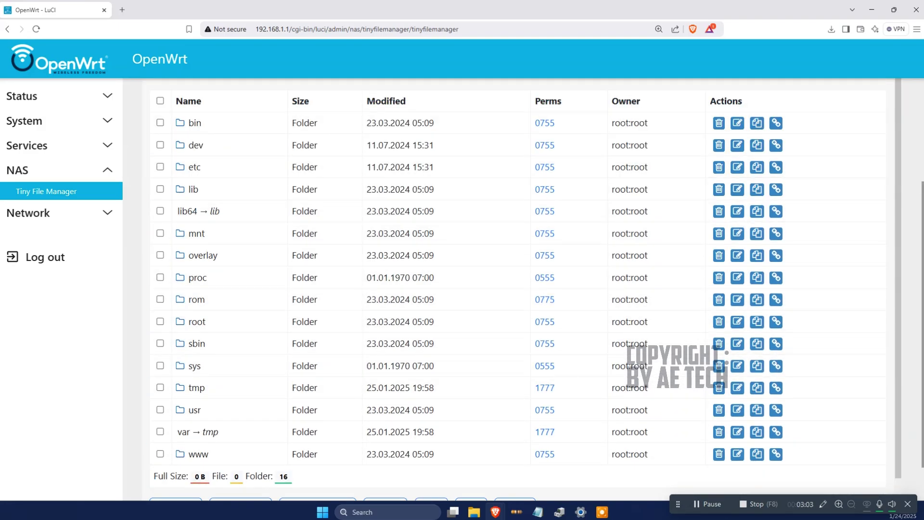
scroll(481, 298, up, 3)
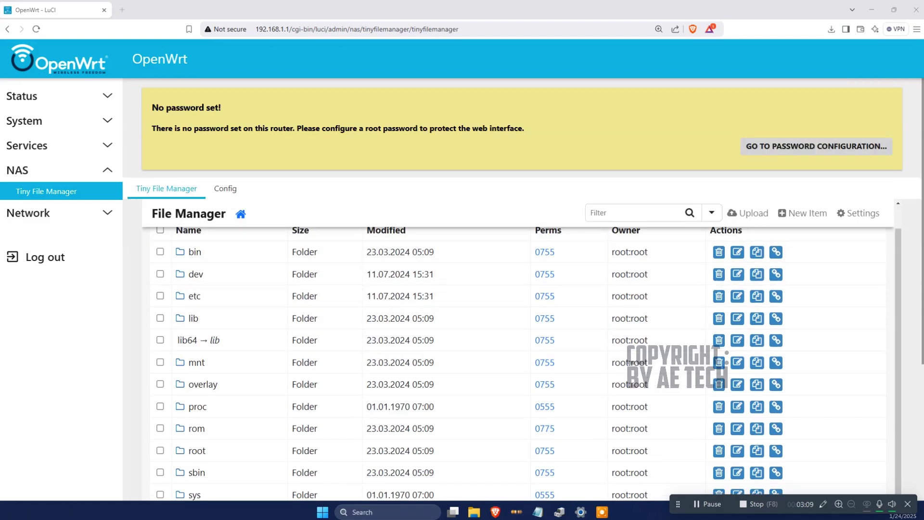
key(super+d)
key(super+d)
scroll(523, 318, down, 4)
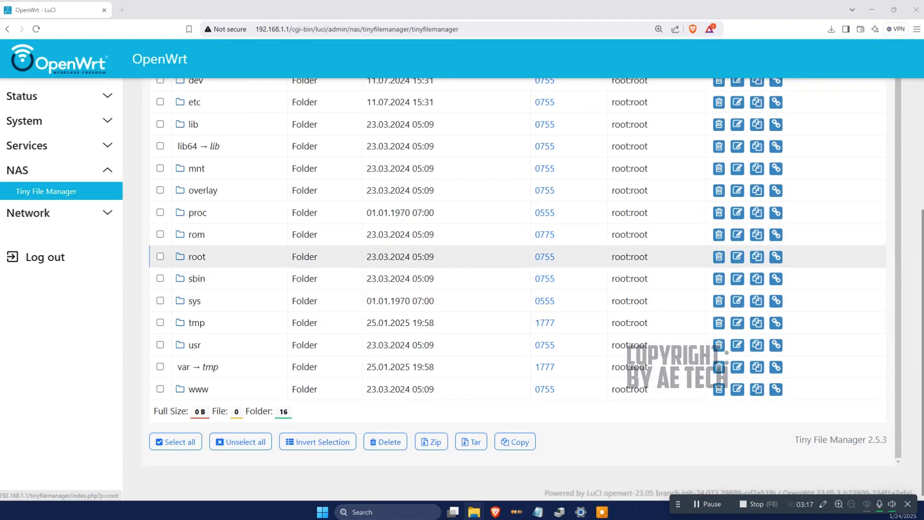
Step: Upload luci-app-3ginfo-lite_1.0.74-20240827_all.ipk and sms-tool_2023-09-21-1b6ca032-1_aarch64_generic.ipk from Downloads to the router's root folder and return to its file list
click(187, 255)
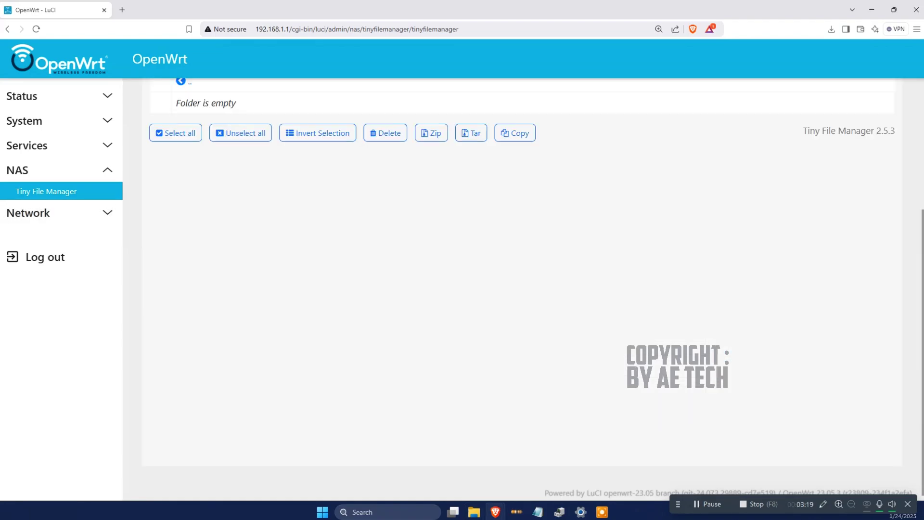
click(756, 164)
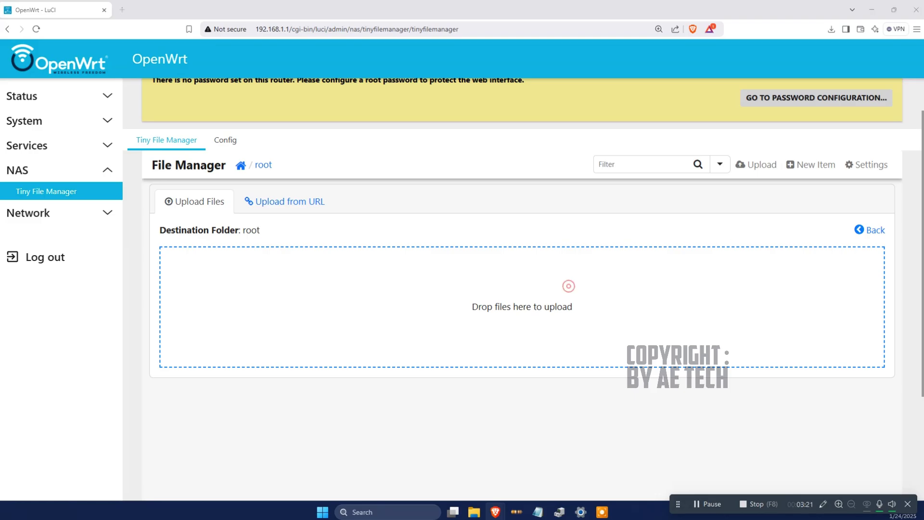
click(569, 285)
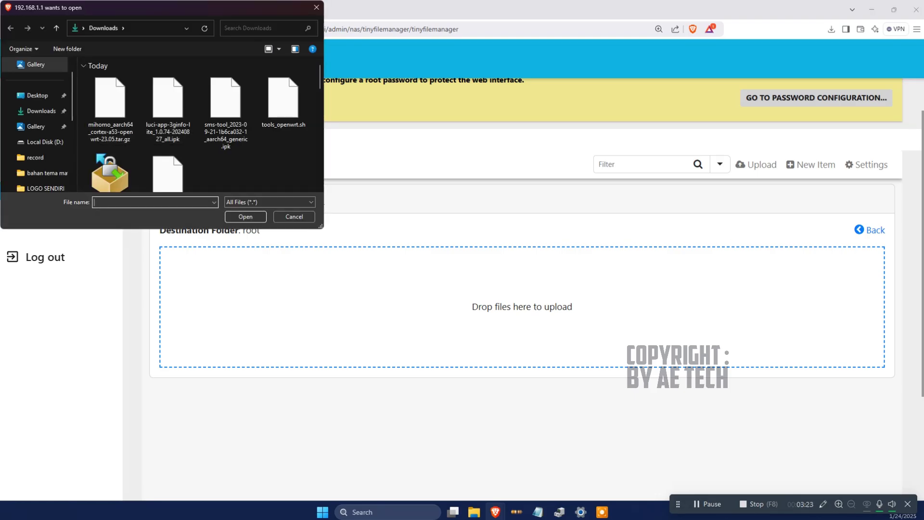
click(225, 110)
ctrl+click(168, 103)
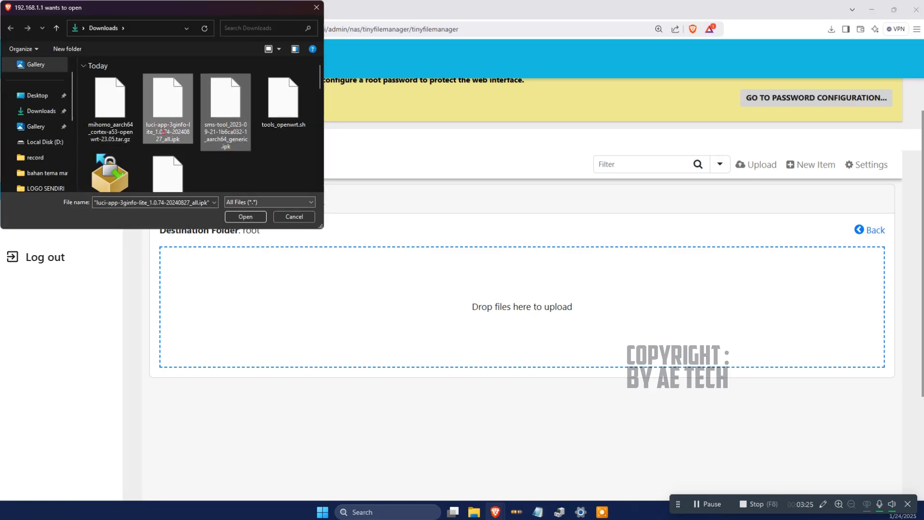
click(246, 216)
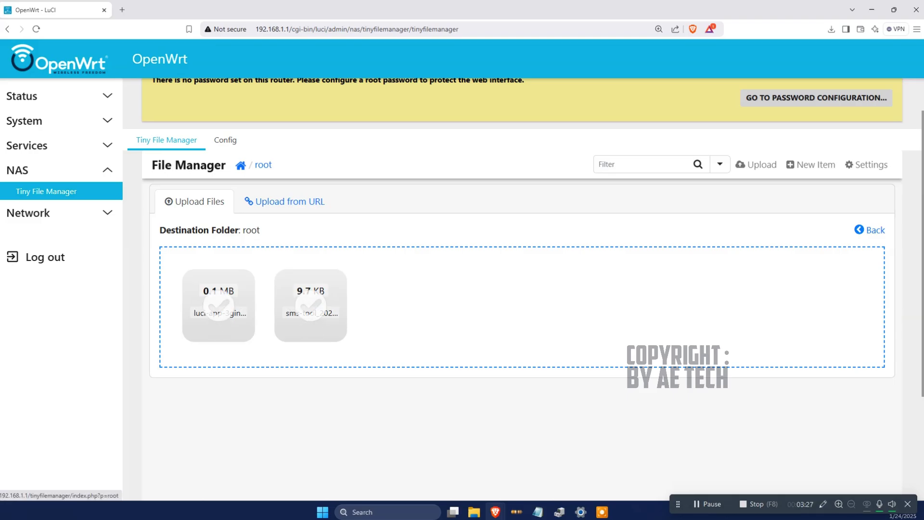
click(871, 229)
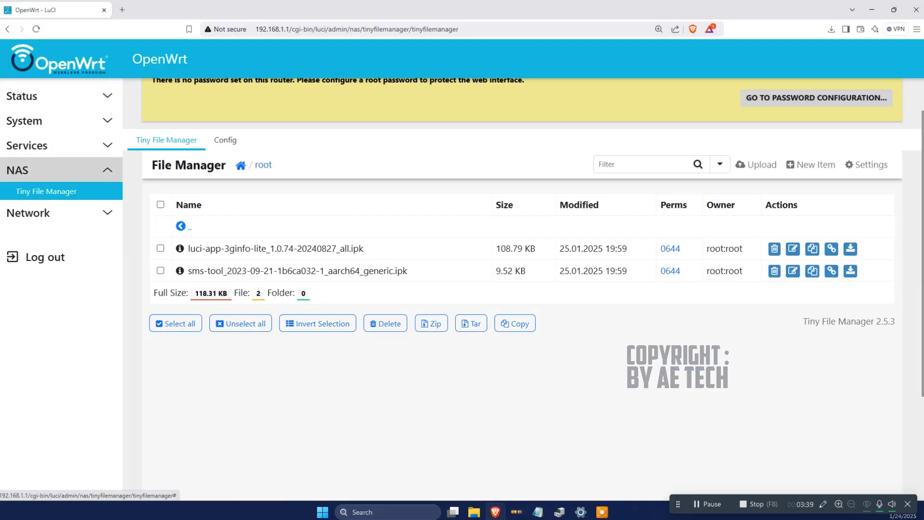
Step: Open the Mobile Service status page and check the modem info, network registration, cell location and SIMs sections
click(71, 137)
click(61, 186)
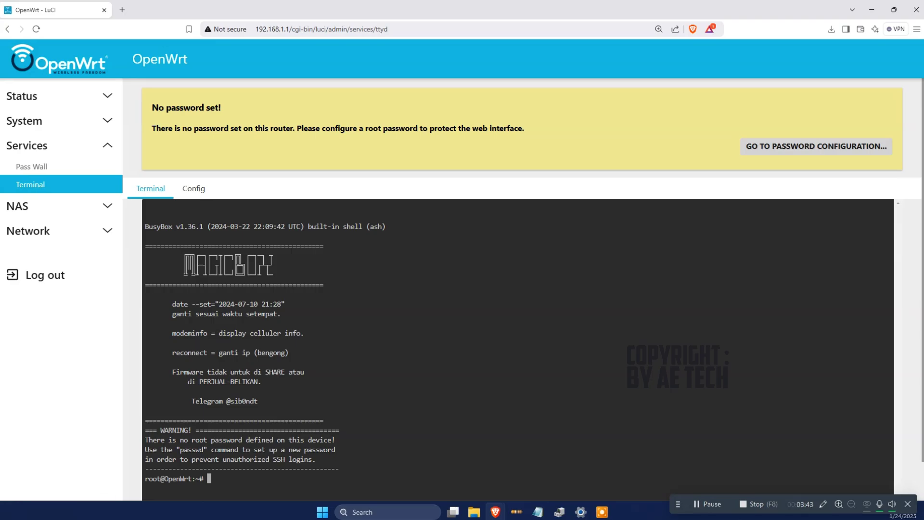
click(41, 97)
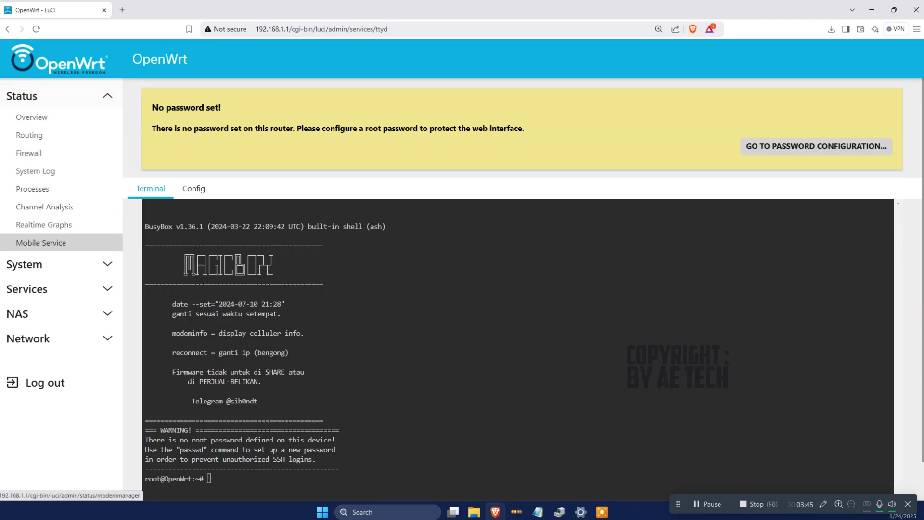
click(66, 242)
scroll(522, 289, down, 5)
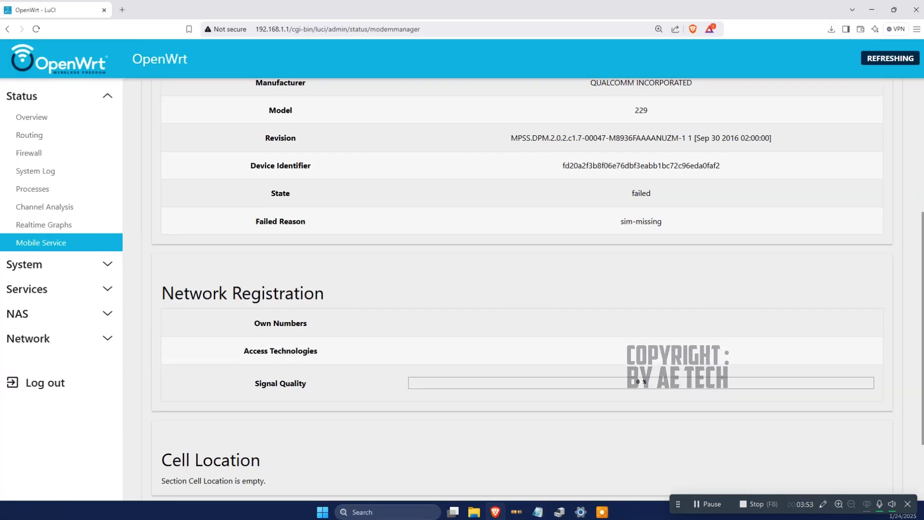
scroll(522, 289, down, 2)
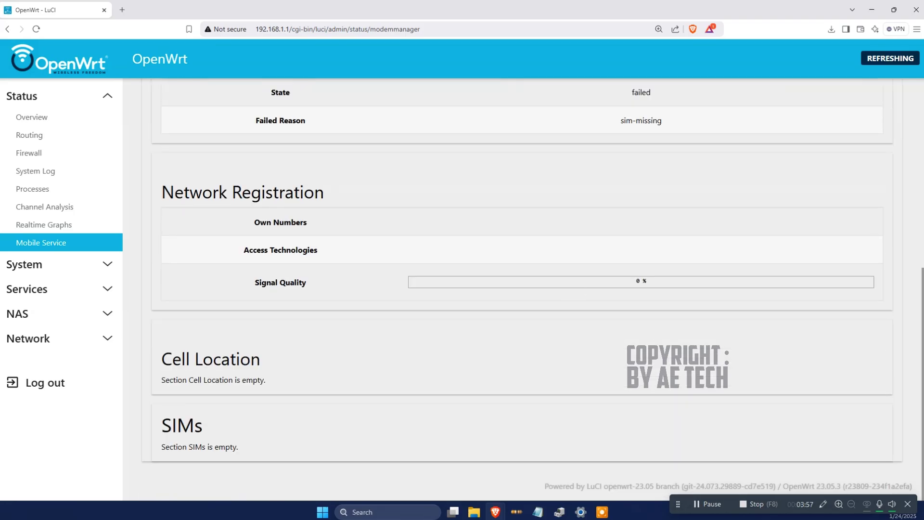
drag(160, 425, 203, 425)
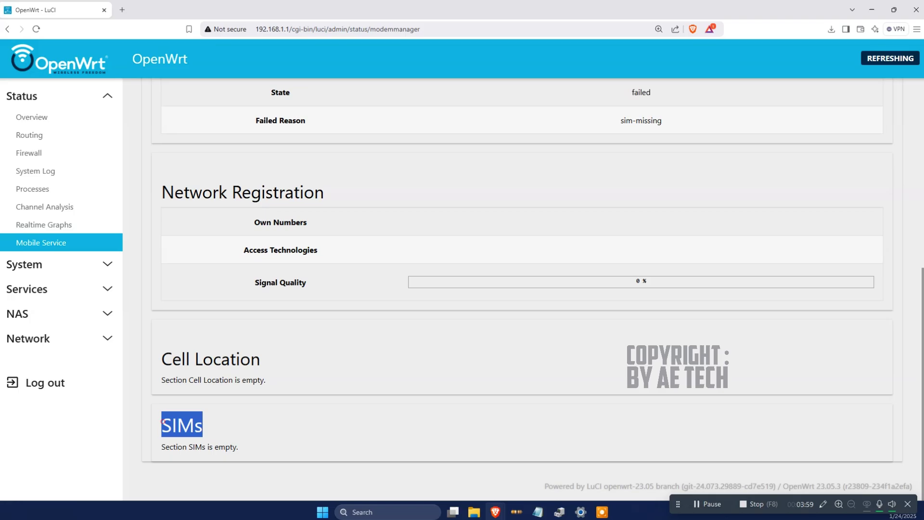
click(453, 434)
Step: Reload the Mobile Service status page and check the modem's state and the SIMs section again
key(F5)
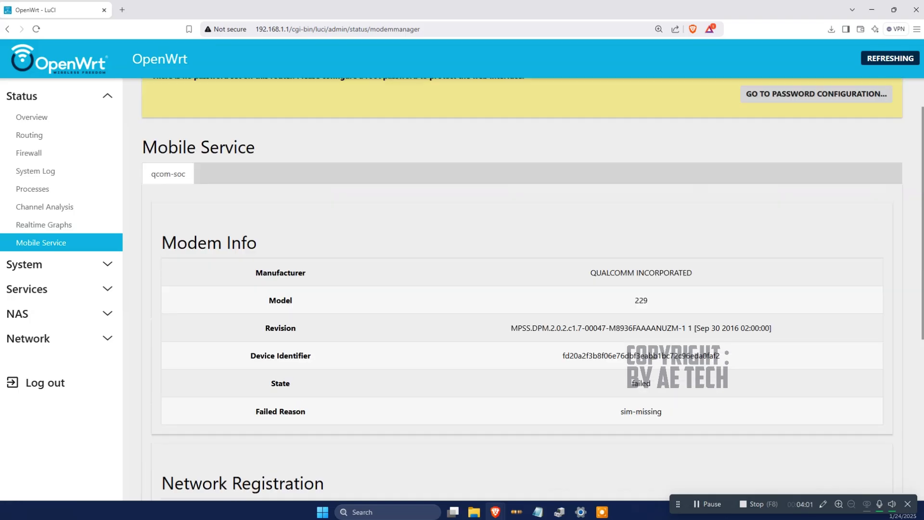
click(37, 28)
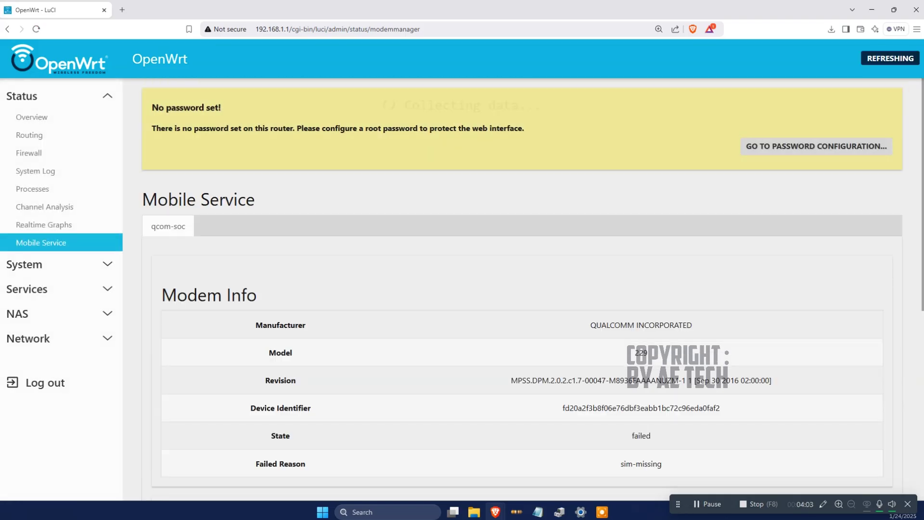
scroll(522, 289, down, 5)
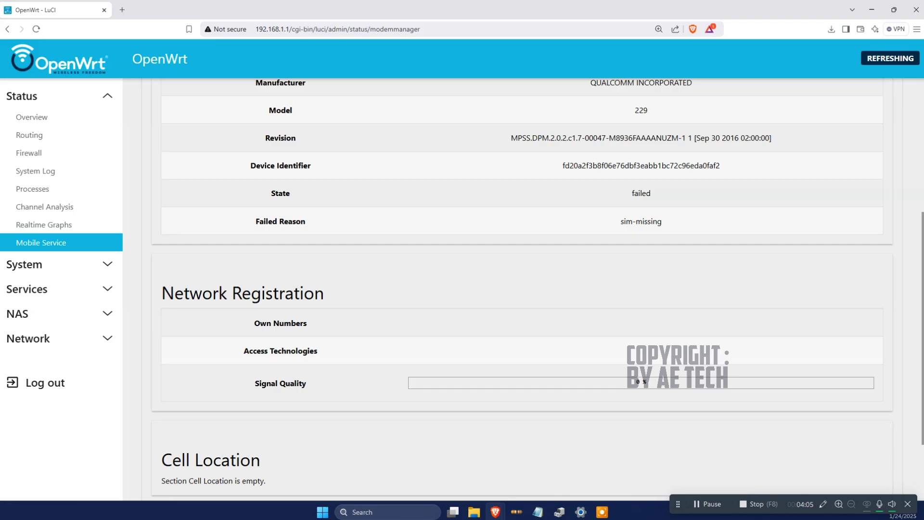
scroll(522, 288, down, 2)
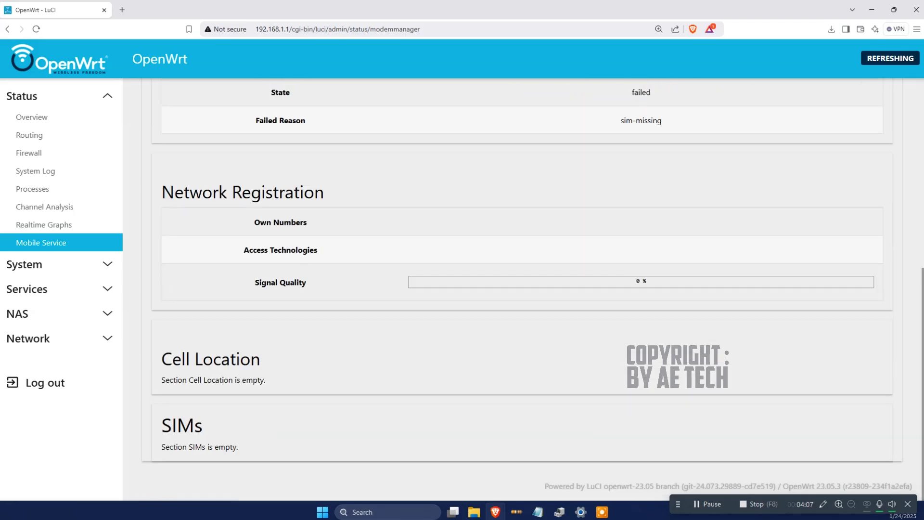
scroll(522, 289, up, 6)
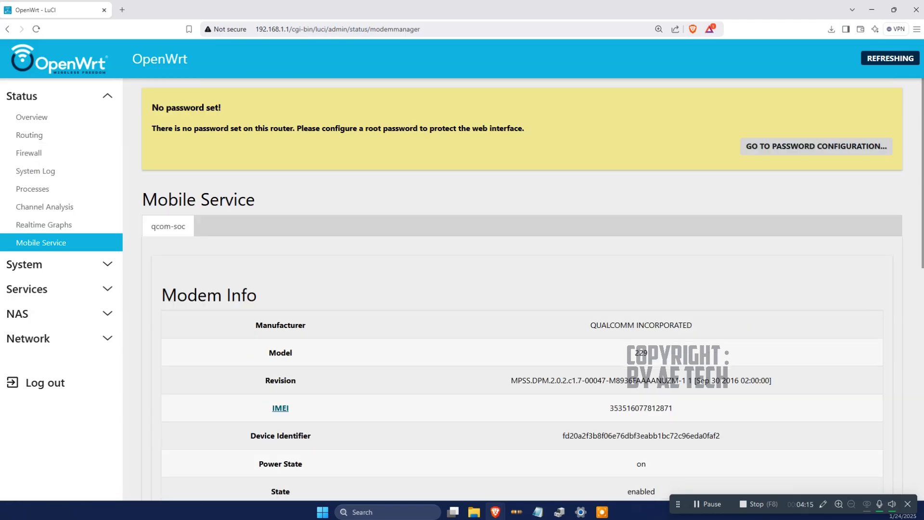
Step: Monitor the modem's connection state and examine its network registration, signal quality and cell location
scroll(522, 289, down, 3)
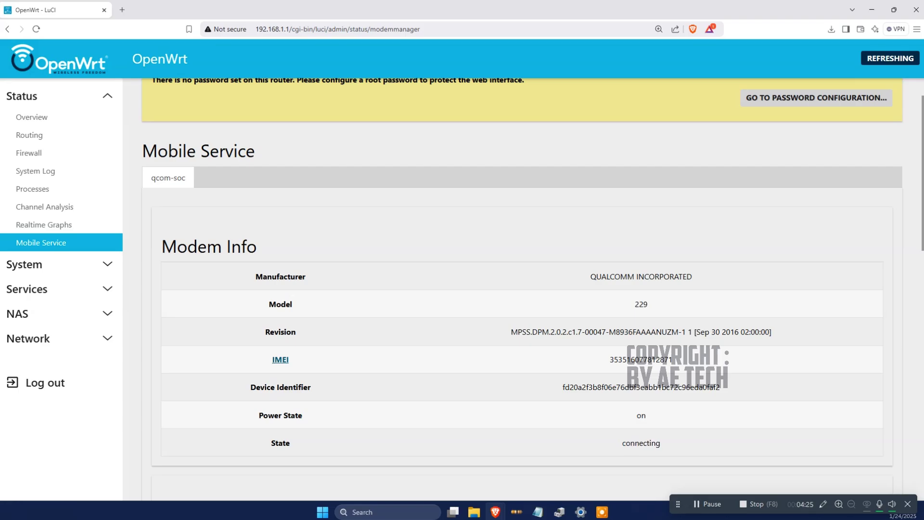
scroll(522, 289, down, 1)
scroll(522, 288, down, 3)
scroll(522, 289, up, 3)
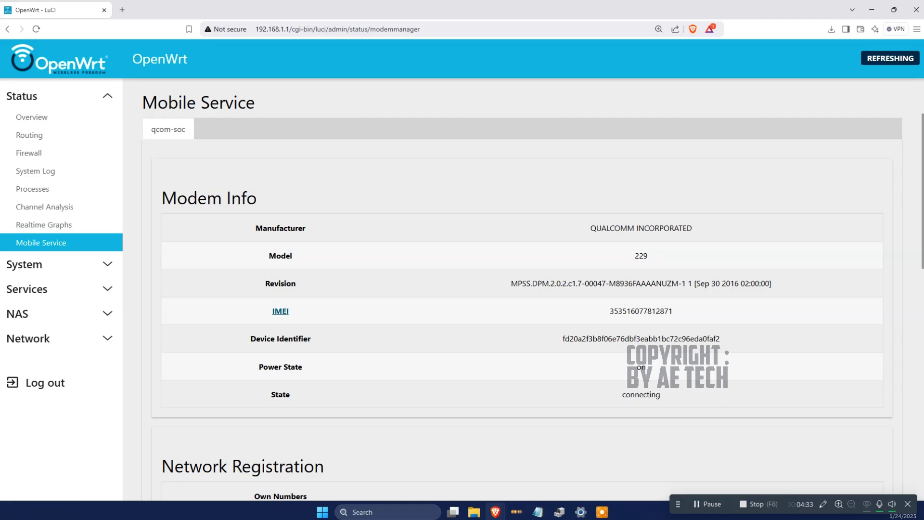
scroll(522, 288, down, 4)
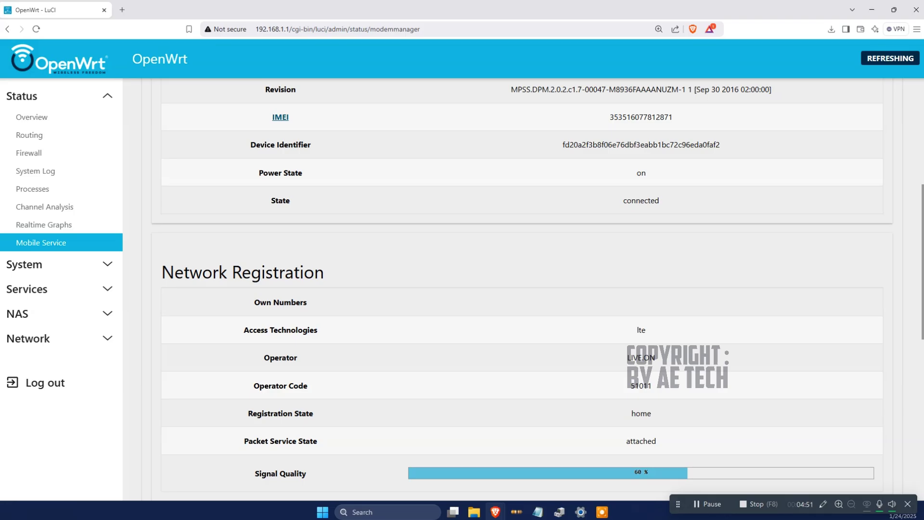
scroll(522, 289, down, 5)
scroll(522, 289, up, 3)
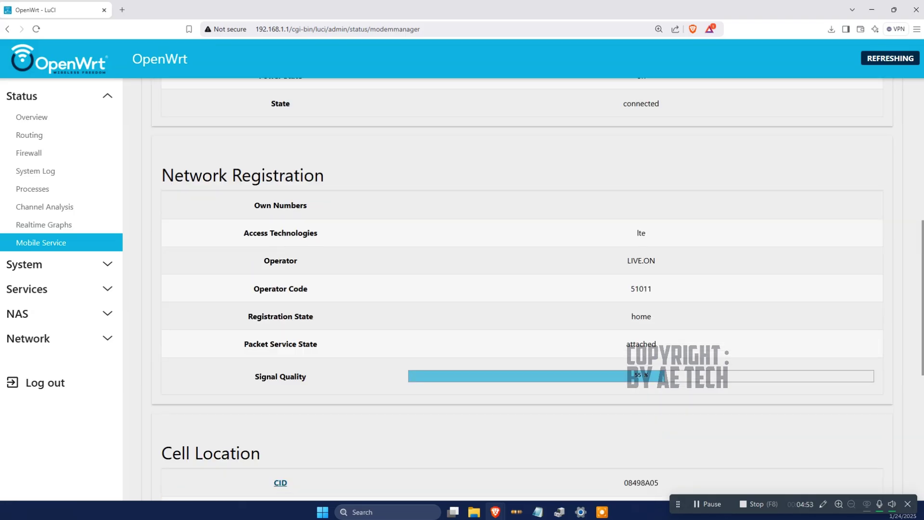
scroll(522, 289, down, 5)
scroll(522, 289, up, 8)
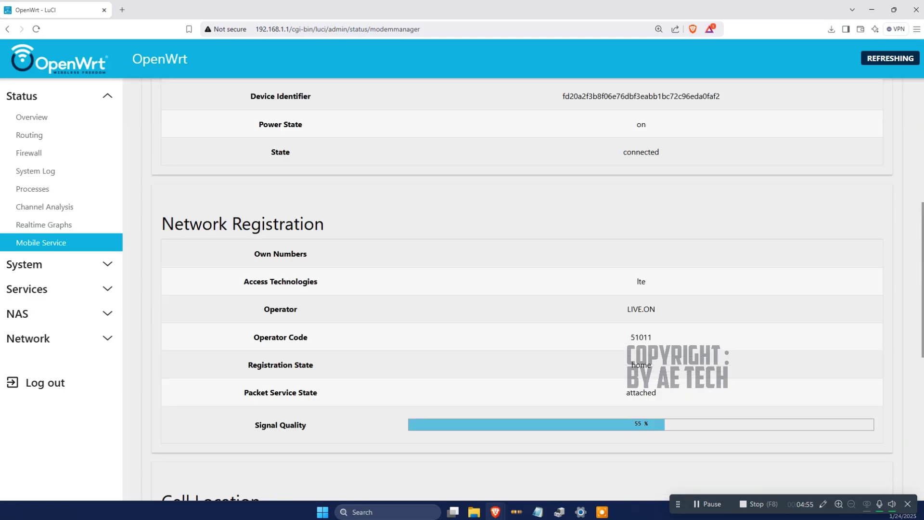
Step: Test the internet connection by loading Google in a new tab, and close that tab
key(ctrl+t)
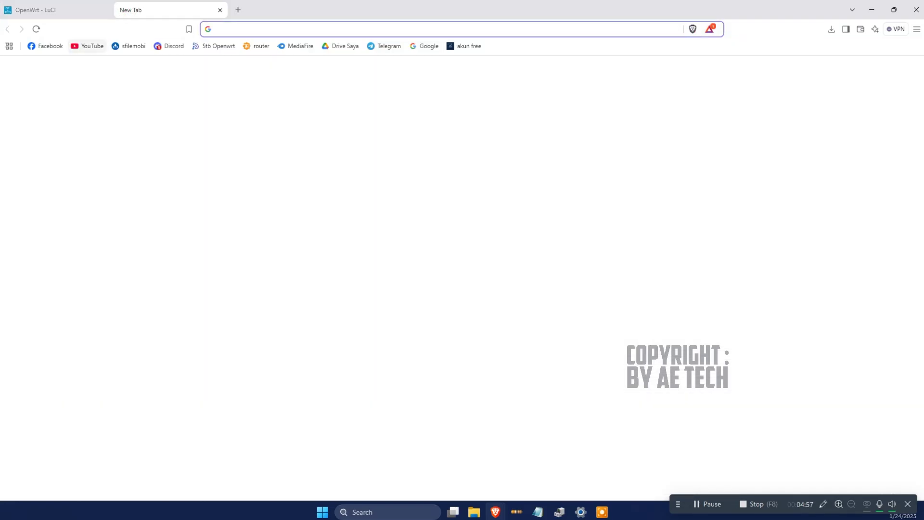
click(423, 46)
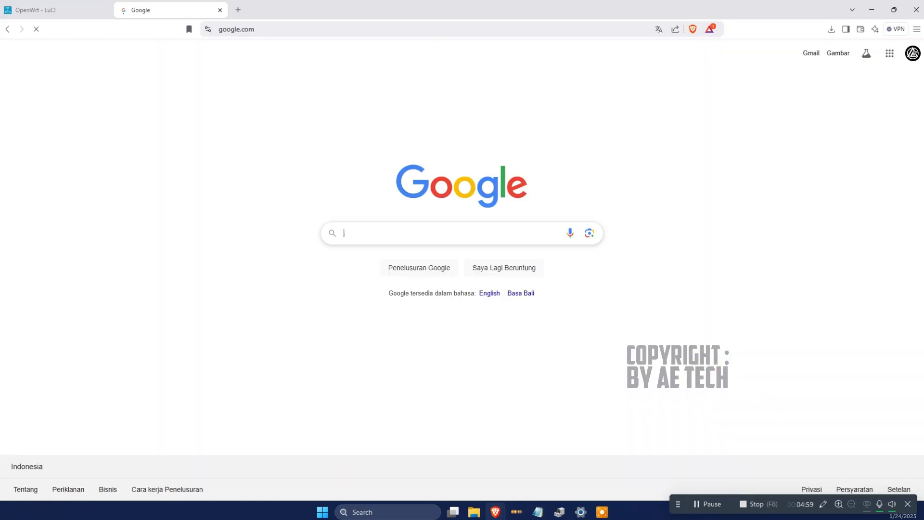
click(220, 9)
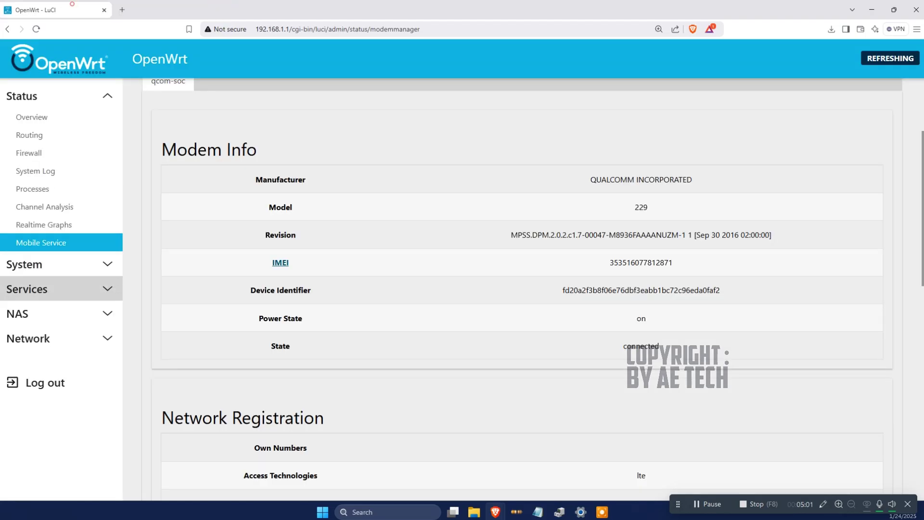
click(78, 260)
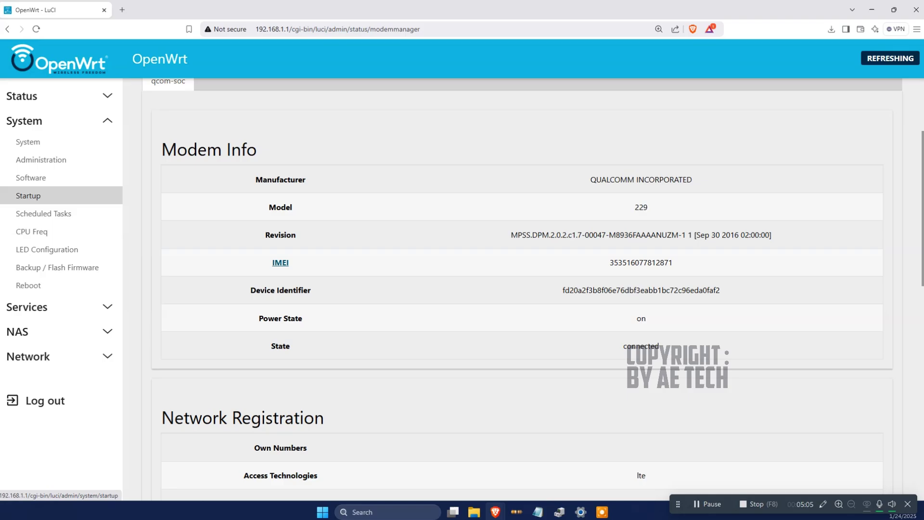
click(59, 307)
click(58, 185)
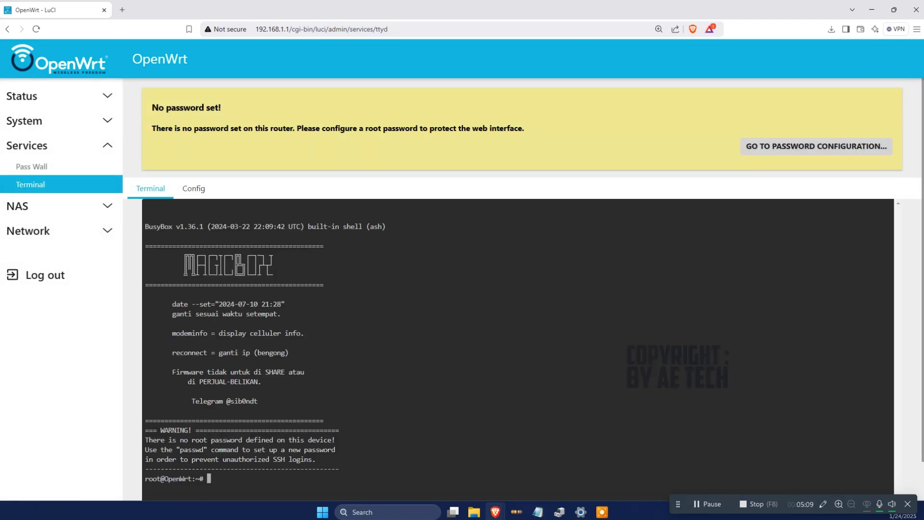
click(53, 206)
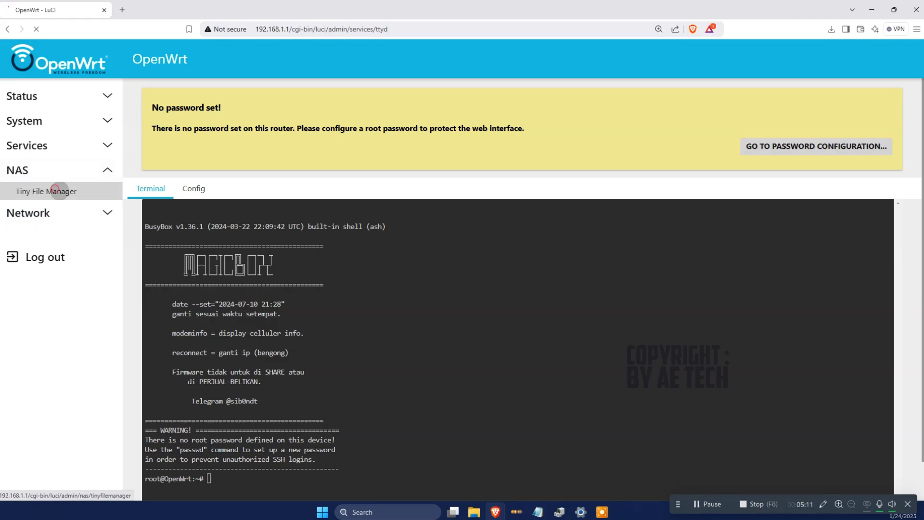
click(60, 190)
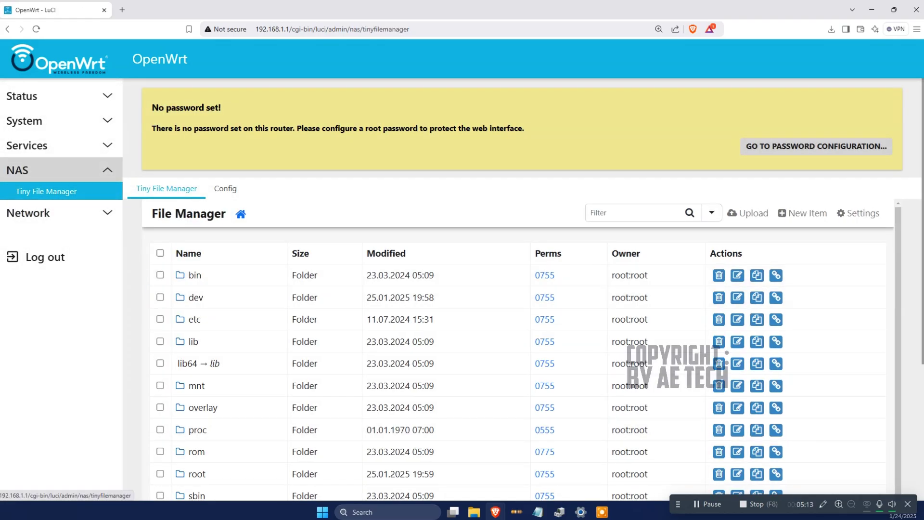
Step: Open the router's Terminal under Services and update the package lists with "opkg update"
click(29, 146)
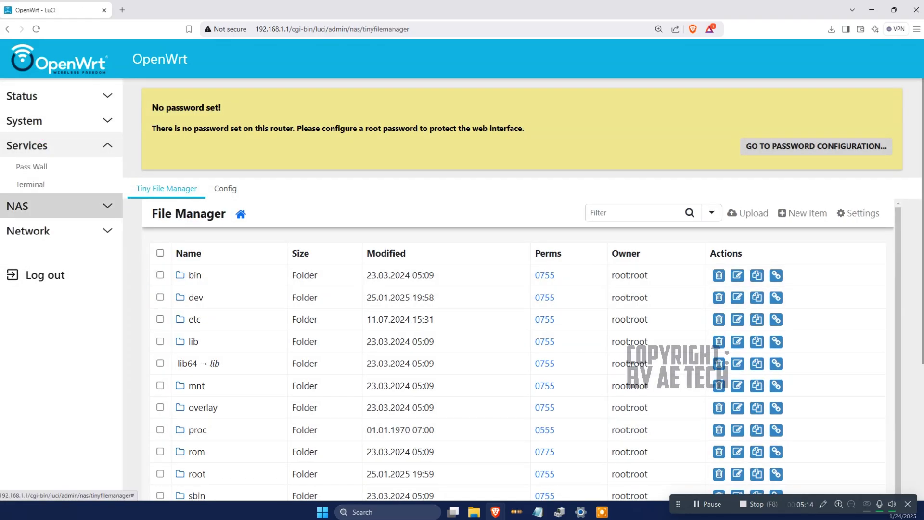
click(53, 182)
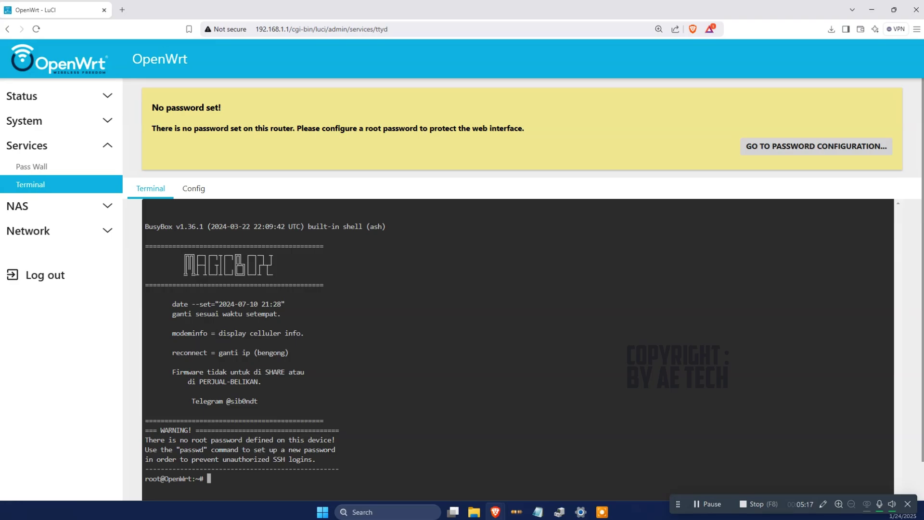
text(opkg update)
key(Return)
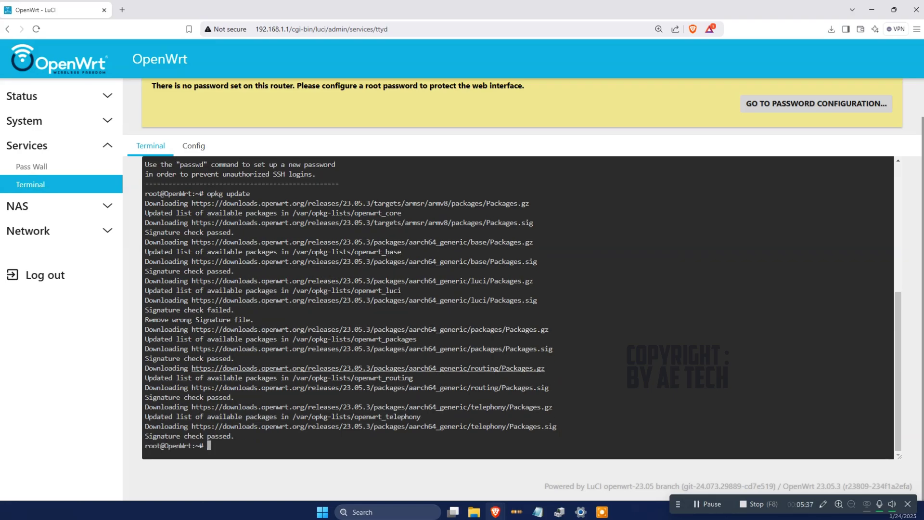
Step: Go to the home directory in the terminal and list its files
text(cd)
key(Return)
text(ls)
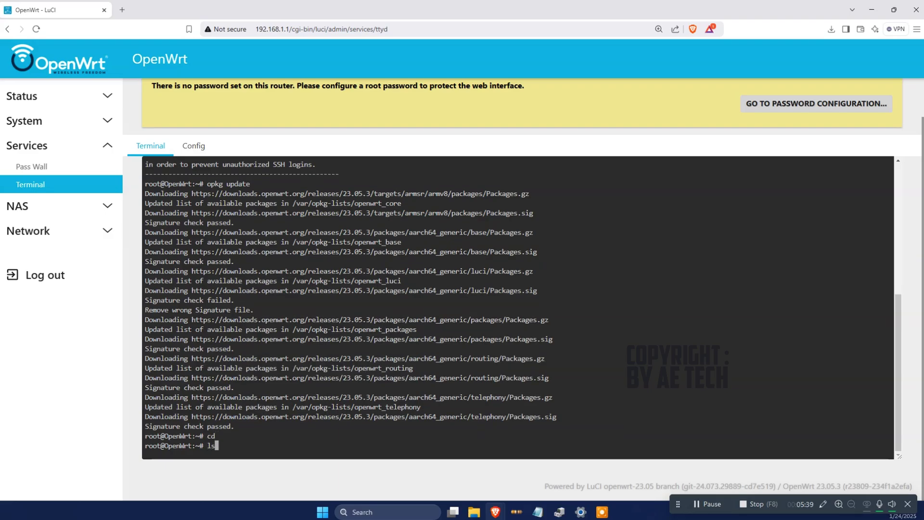
key(Return)
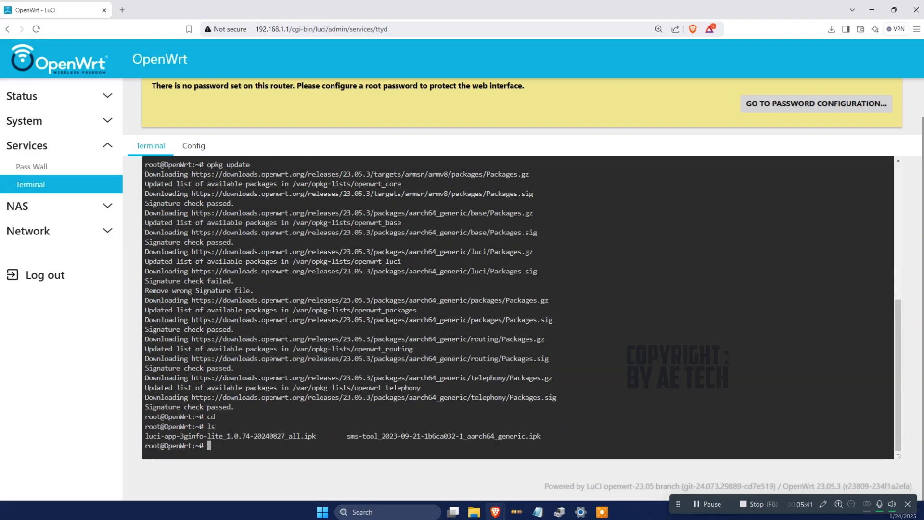
Step: Install the package sms-tool_2023-09-21-1b6ca032-1_aarch64_generic.ipk from the home directory with "opkg install"
text(opkg install *.ipk)
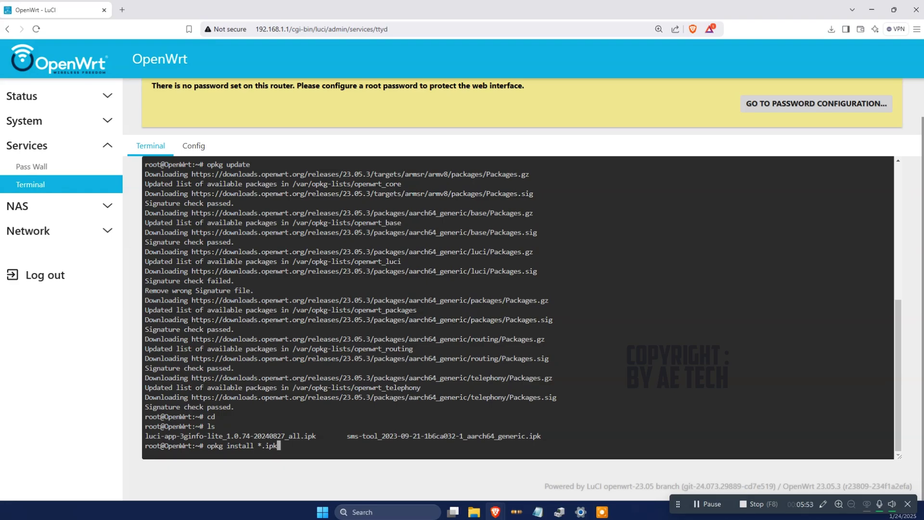
key(BackSpace)
key(BackSpace)
key(BackSpace)
key(BackSpace)
key(BackSpace)
key(BackSpace)
drag(343, 436, 541, 436)
key(super+c)
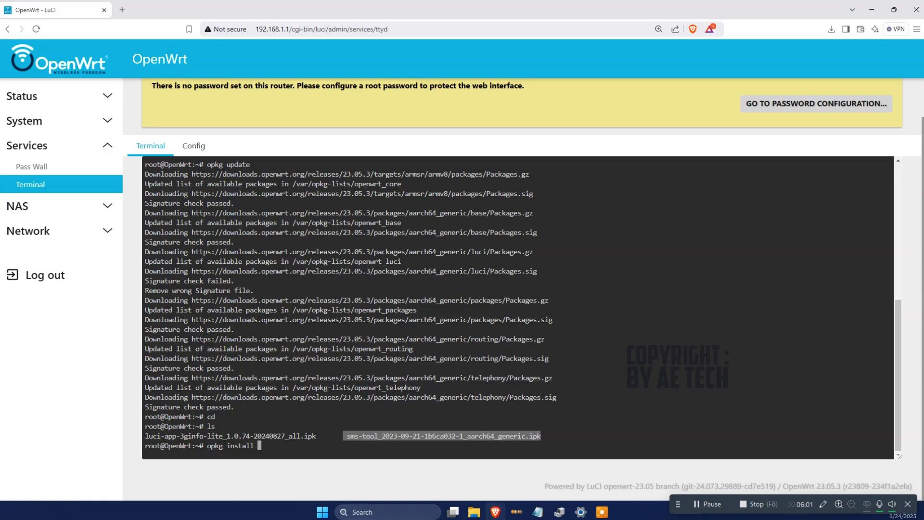
right_click(538, 437)
click(554, 251)
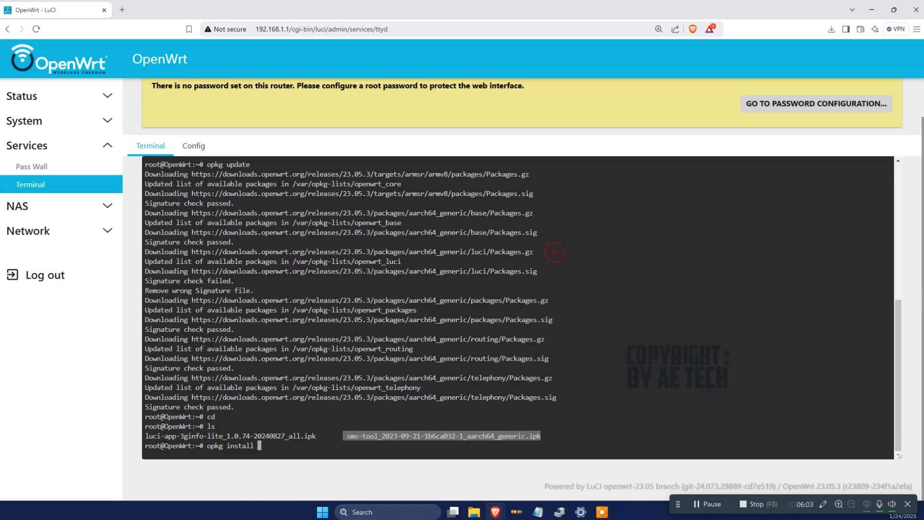
right_click(280, 448)
click(301, 277)
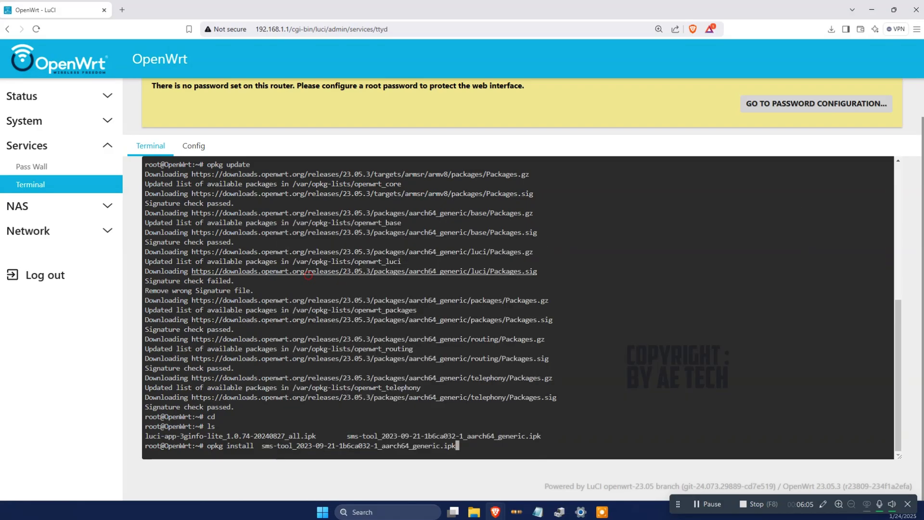
key(Return)
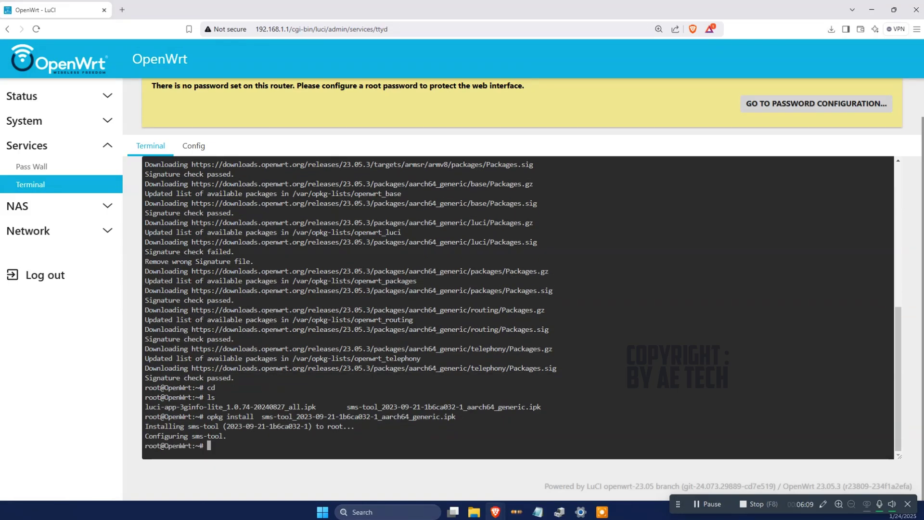
Step: Install the package luci-app-3ginfo-lite_1.0.74-20240827_all.ipk with "opkg install"
text(opkg install)
drag(144, 407, 316, 407)
key(super+c)
right_click(306, 409)
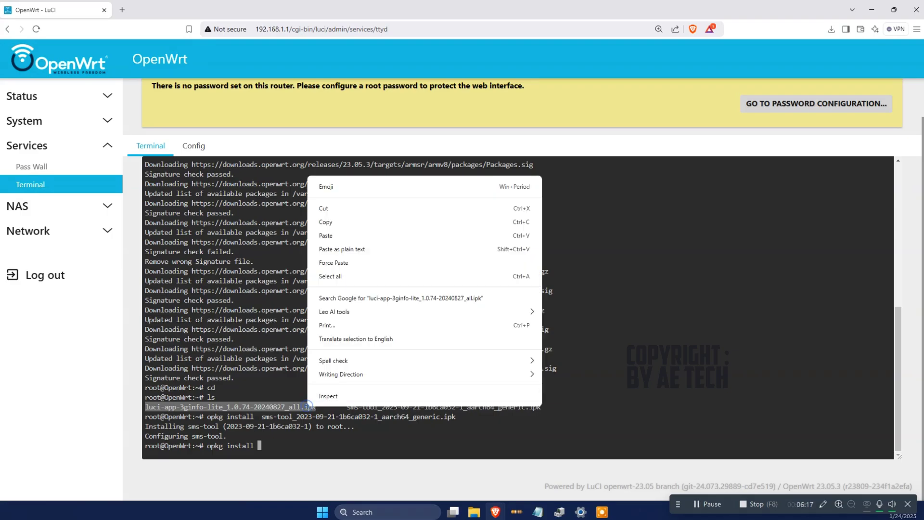
click(337, 236)
right_click(296, 447)
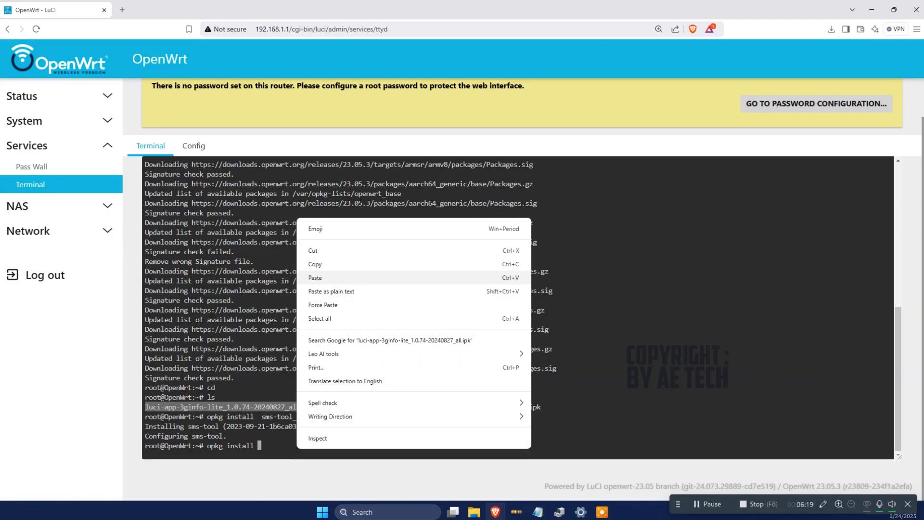
click(317, 279)
key(Return)
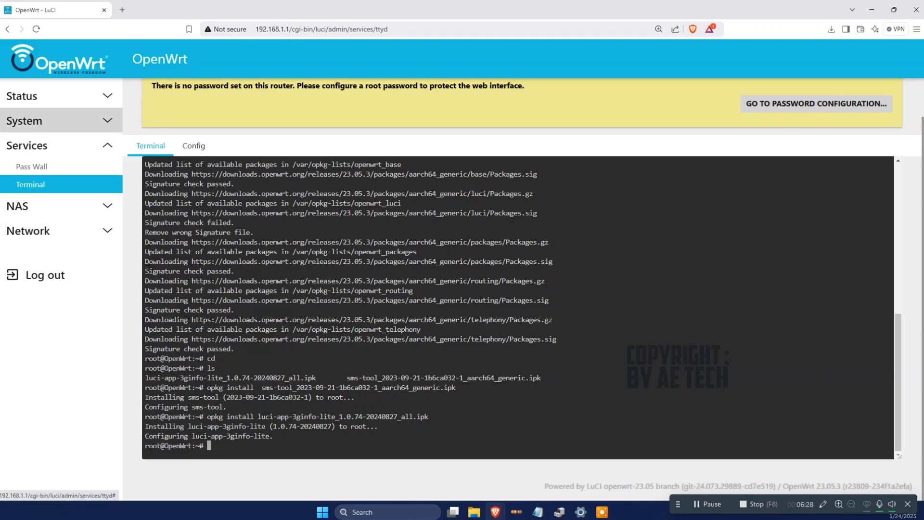
Step: Log out of the router's web interface and log back in as root with an empty password
click(57, 119)
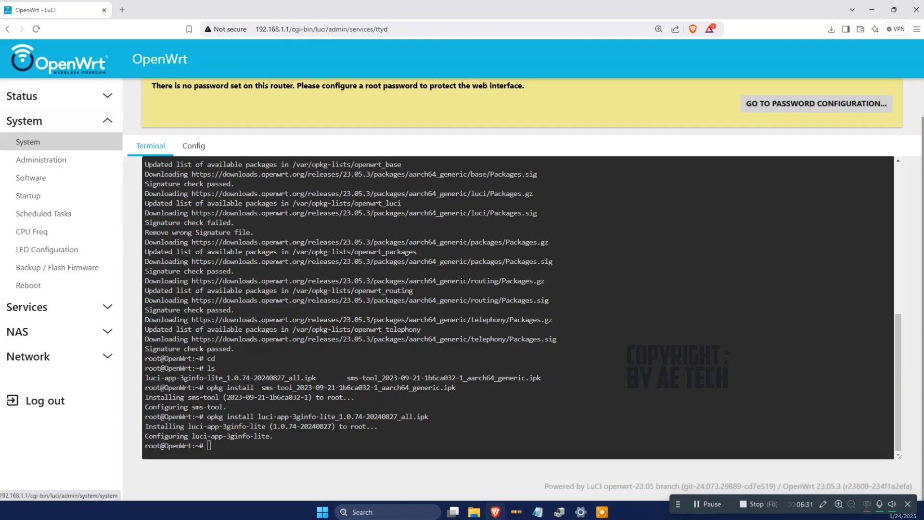
click(108, 306)
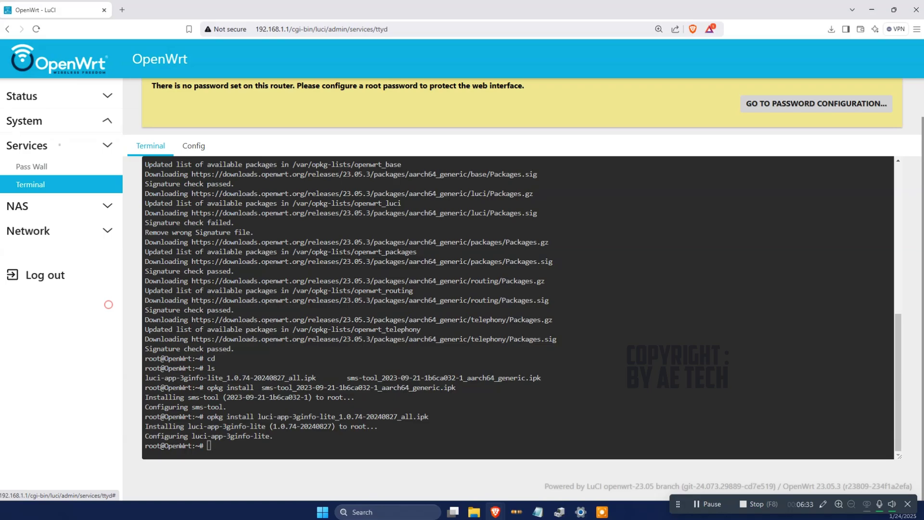
click(45, 275)
click(503, 94)
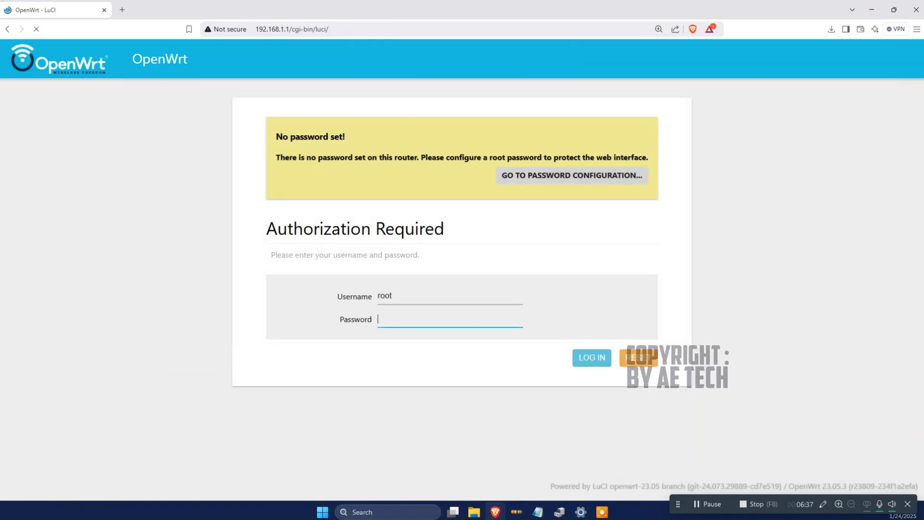
click(591, 357)
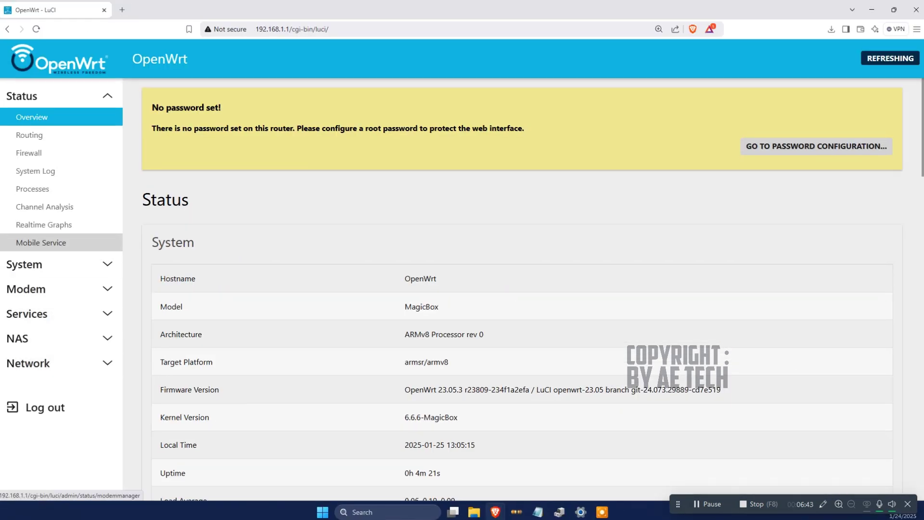
Step: Examine the Mobile Service network registration under Status, and open the Modem page with 3G/4G/5G connection information
click(66, 242)
scroll(72, 270, down, 5)
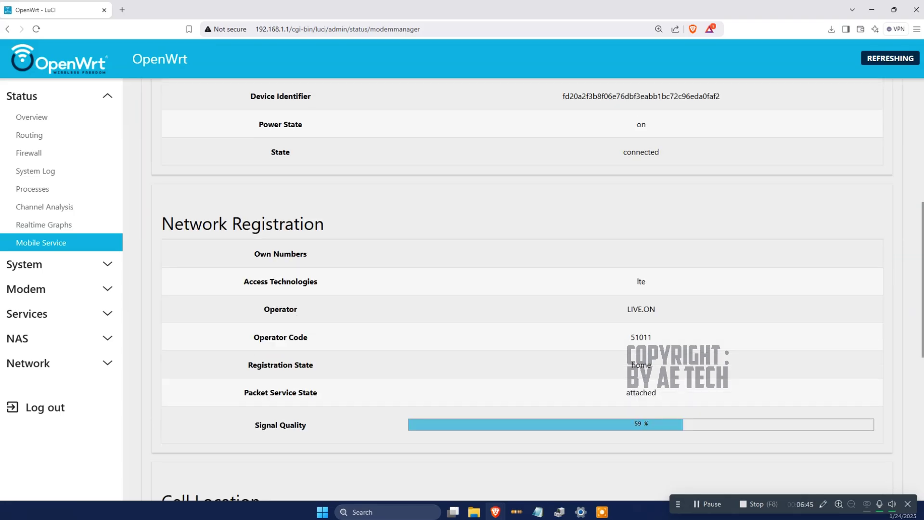
click(77, 290)
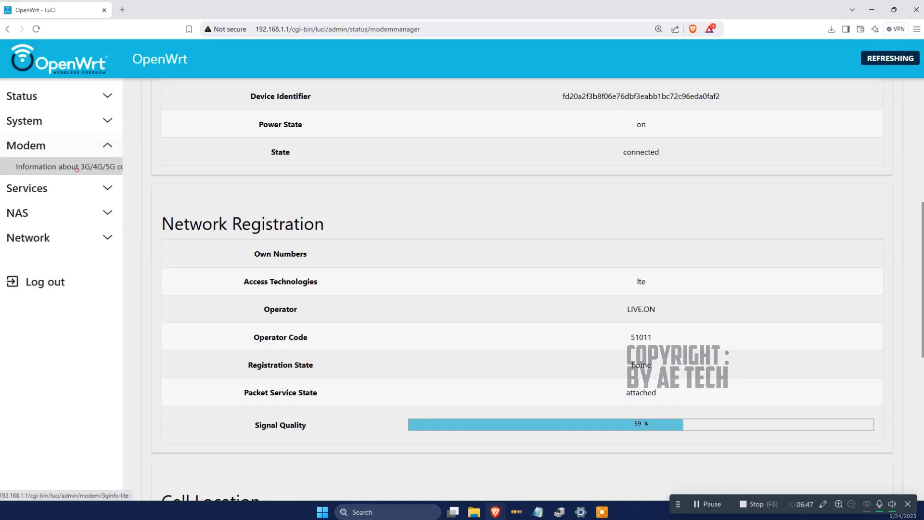
click(65, 167)
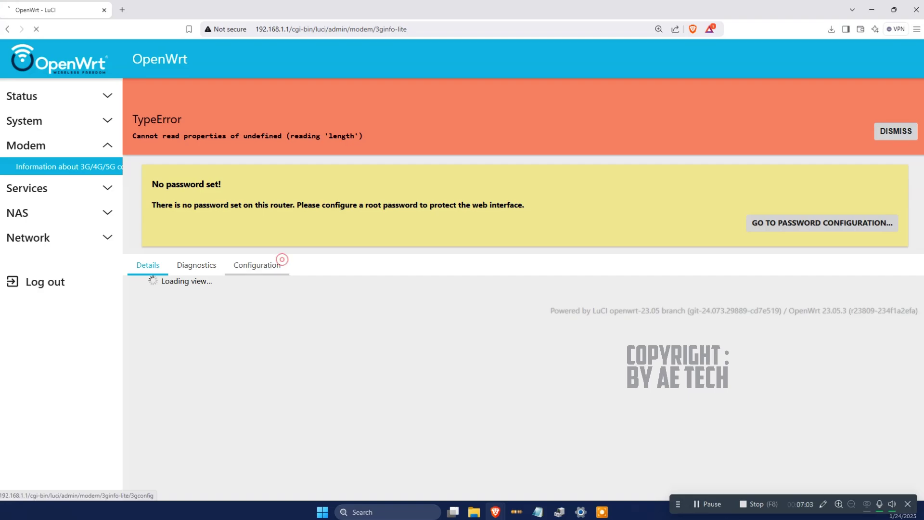
Step: Set the Interface to modem in the 3ginfo-lite configuration and show the available ports for communication with the modem
click(279, 264)
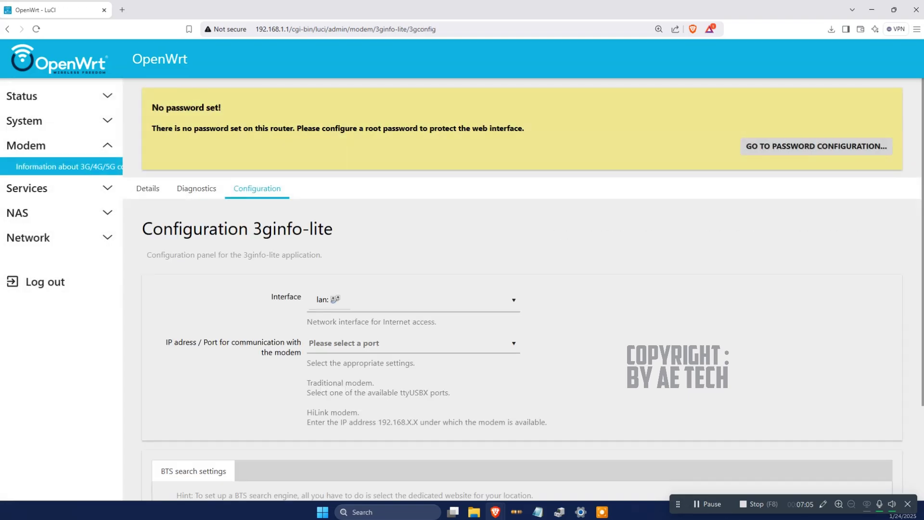
scroll(522, 288, down, 3)
scroll(522, 289, up, 3)
click(480, 303)
scroll(522, 289, down, 3)
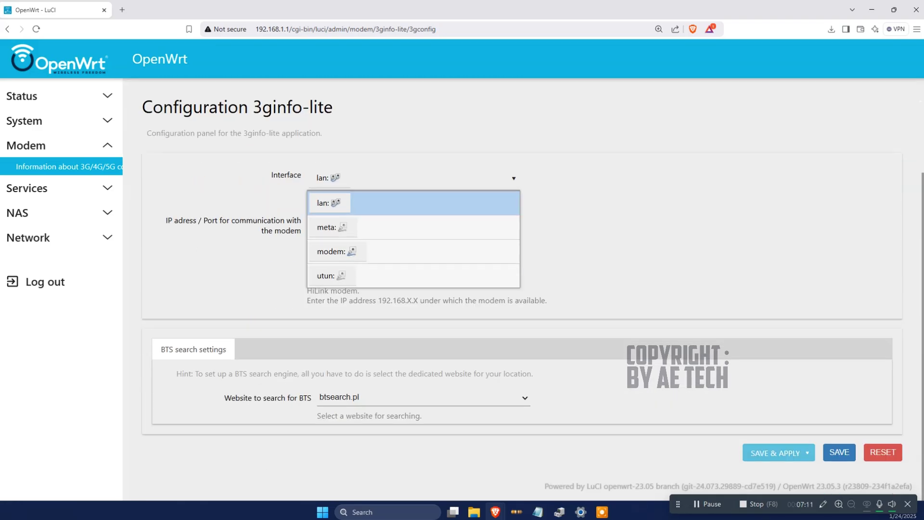
click(336, 250)
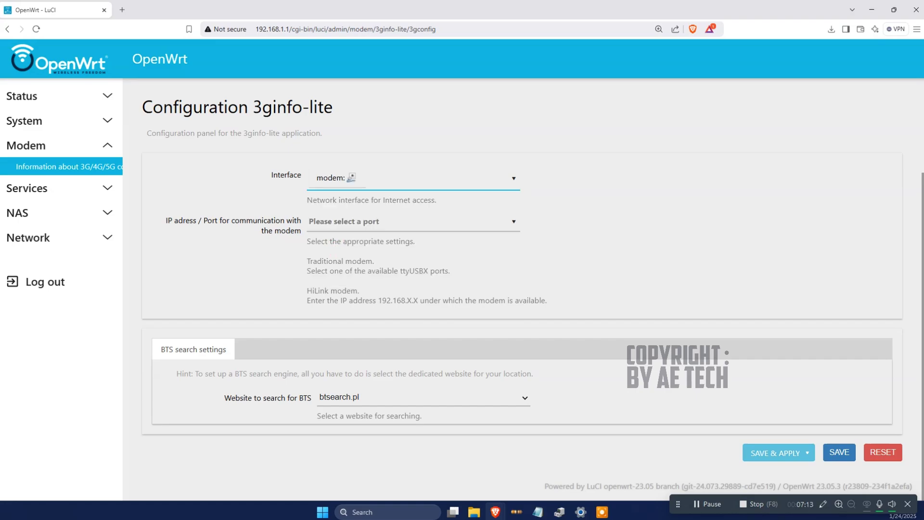
click(381, 223)
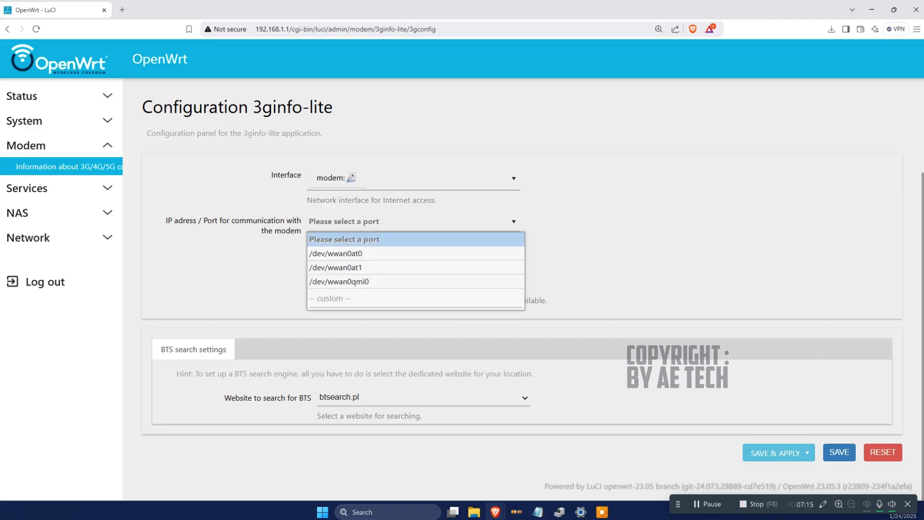
click(381, 222)
click(377, 223)
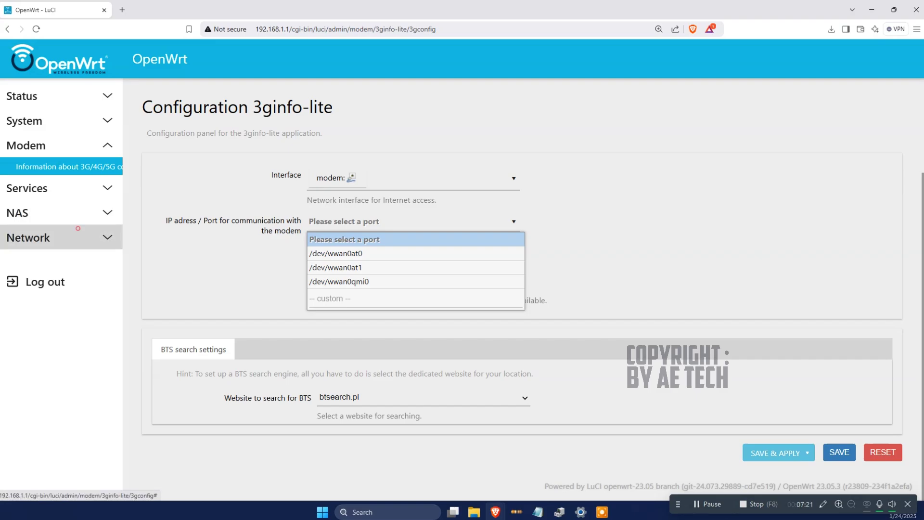
Step: Open the Network Interfaces page in a new tab and examine the lan interface's general, firewall and DHCP server settings without saving
click(29, 237)
right_click(25, 243)
click(65, 254)
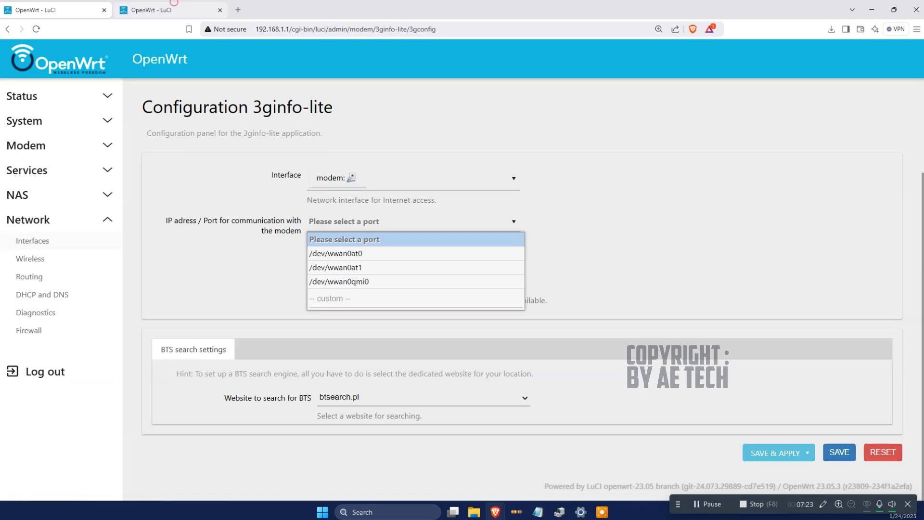
key(ctrl+Tab)
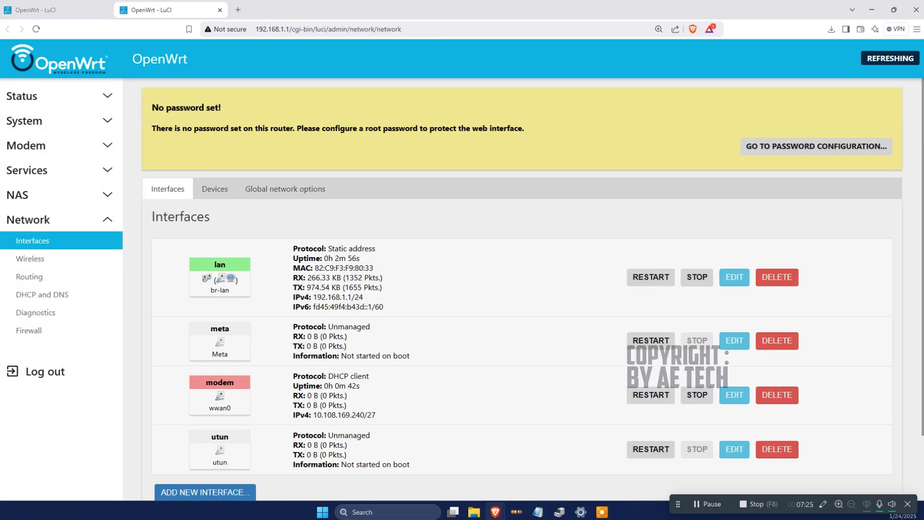
click(734, 276)
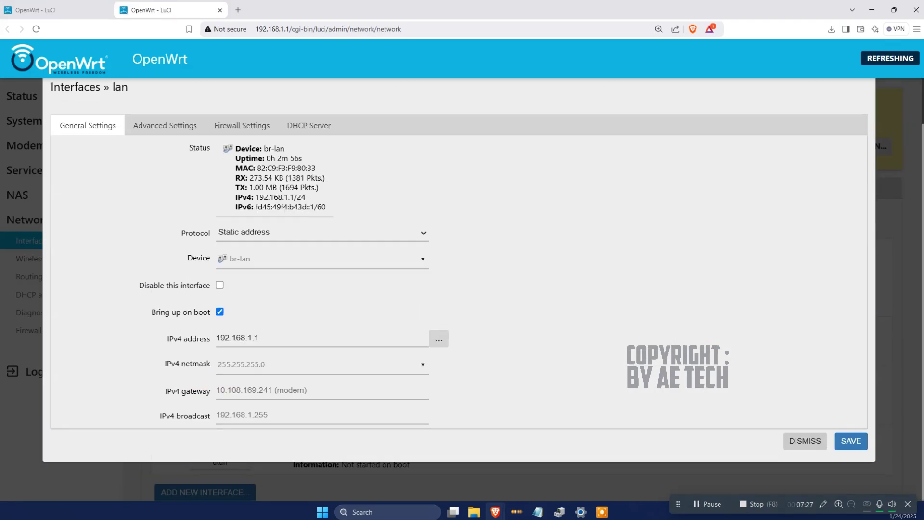
click(216, 123)
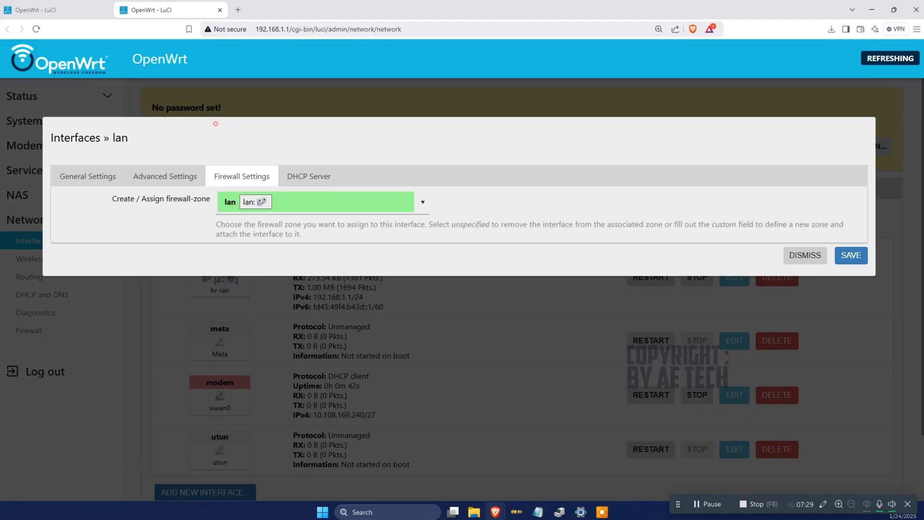
click(312, 176)
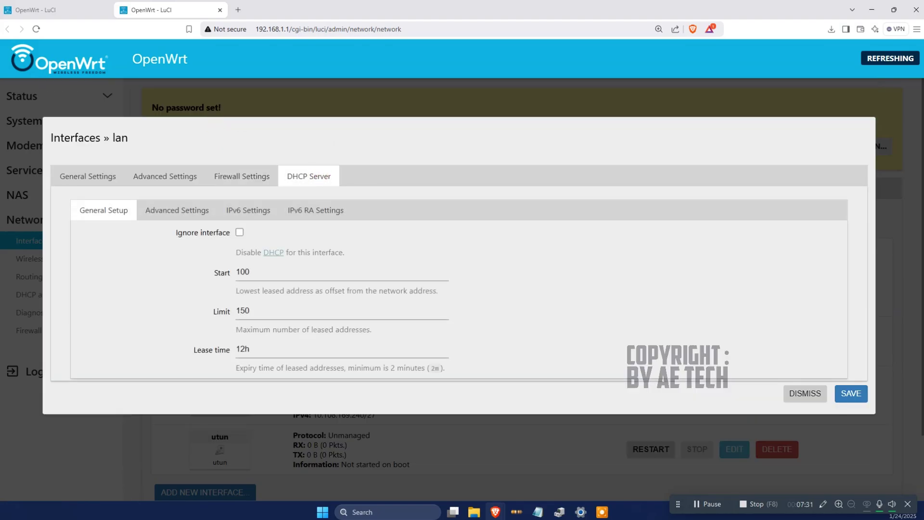
click(804, 393)
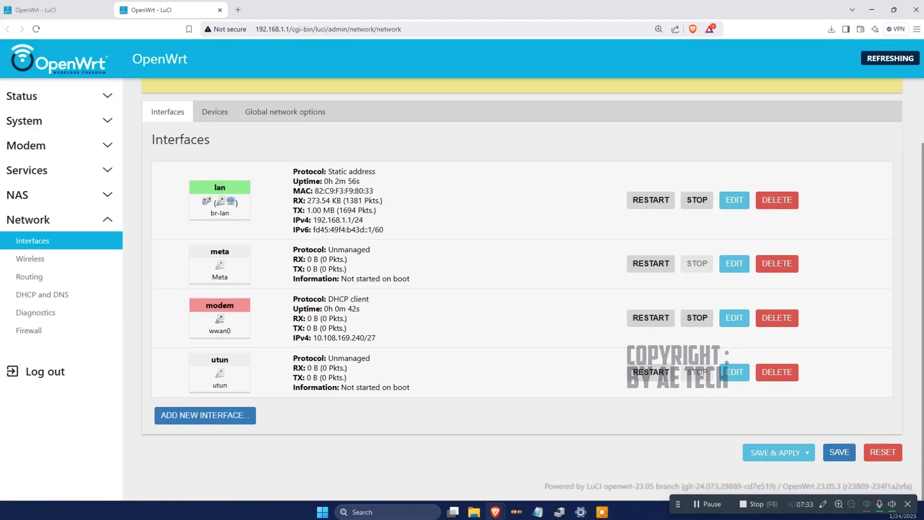
Step: Examine the modem interface's device choices and its advanced, firewall and DHCP server settings
click(734, 317)
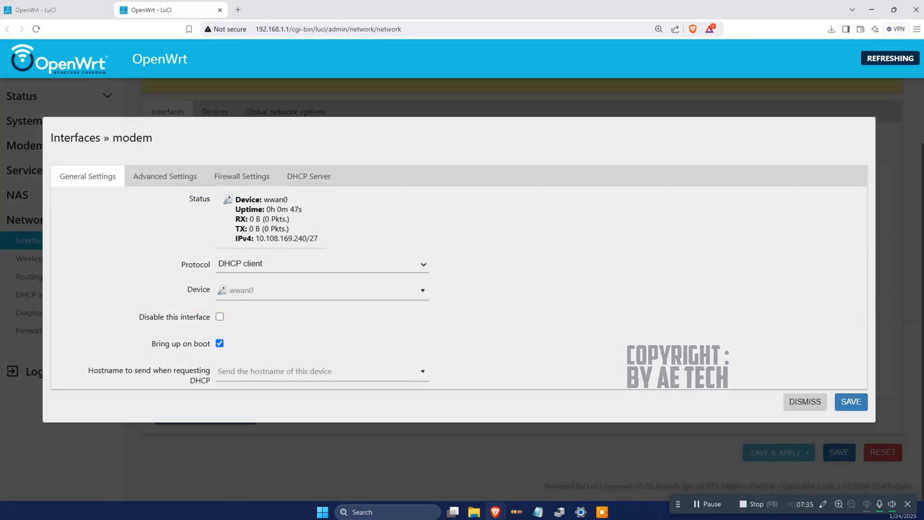
click(418, 288)
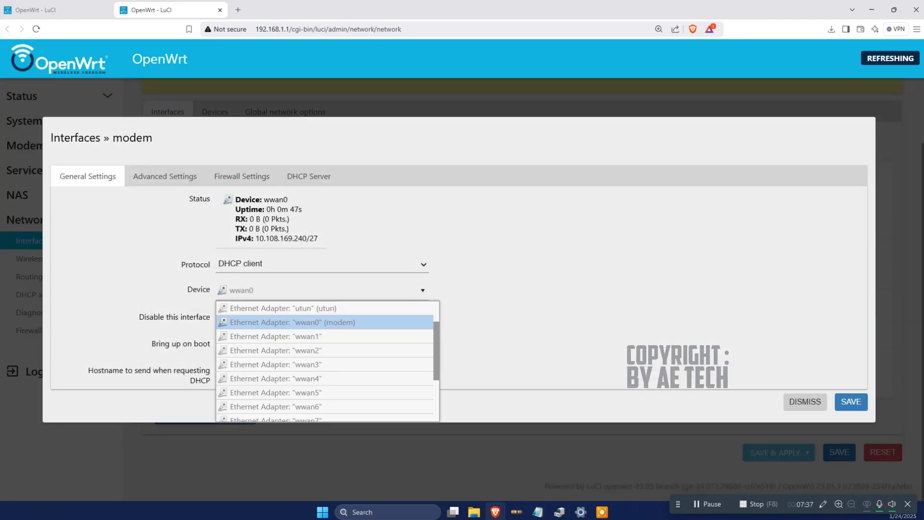
click(418, 289)
click(165, 176)
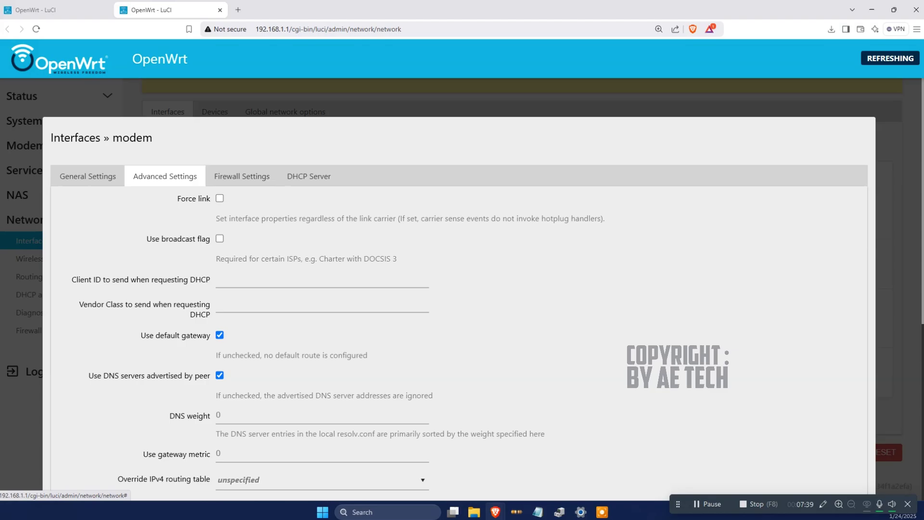
click(241, 176)
click(308, 176)
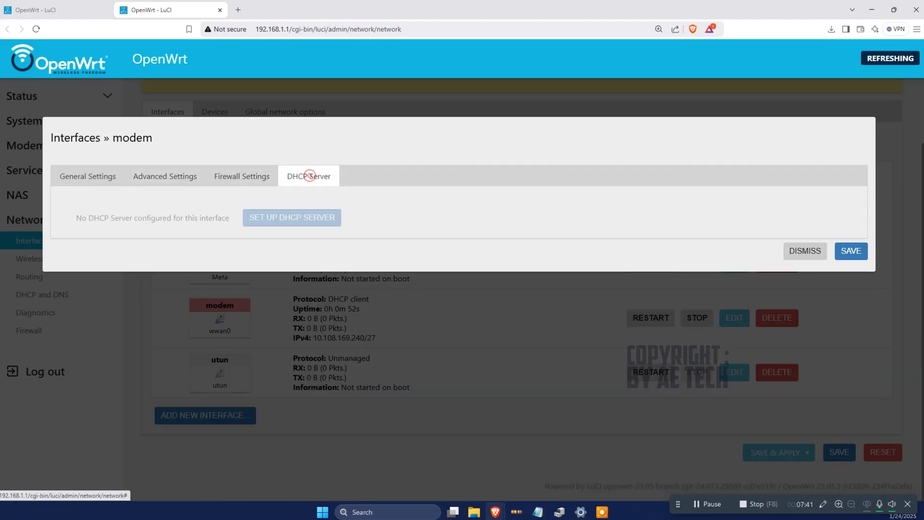
click(89, 175)
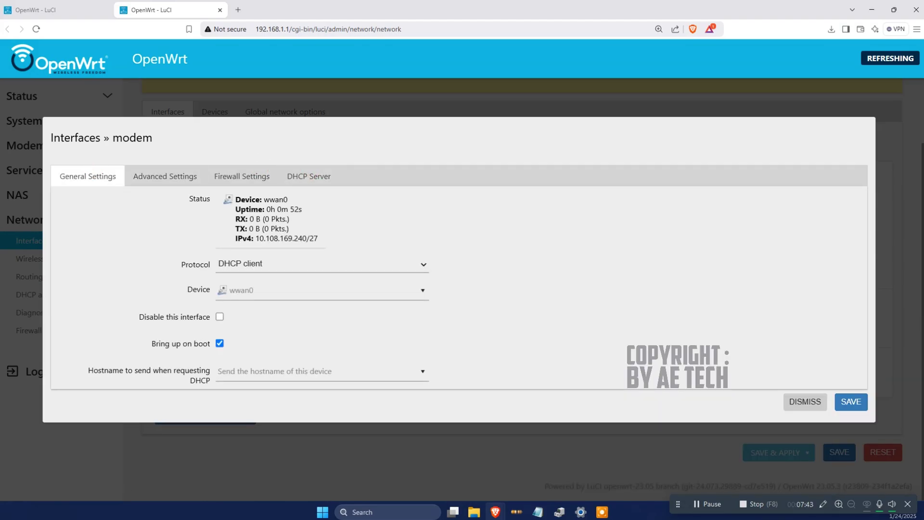
Step: Back in the 3ginfo-lite configuration, save and apply /dev/wwan0at0 as the modem communication port, and open the connection Details
key(ctrl+1)
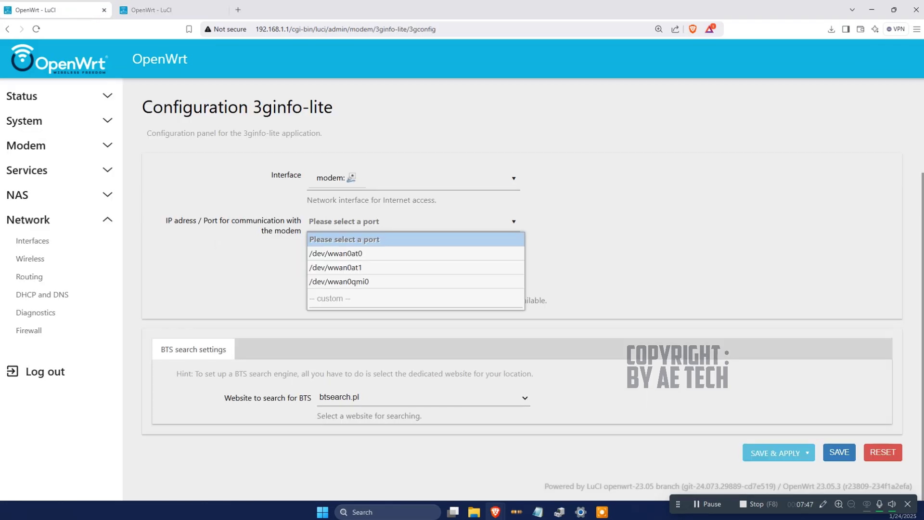
click(393, 253)
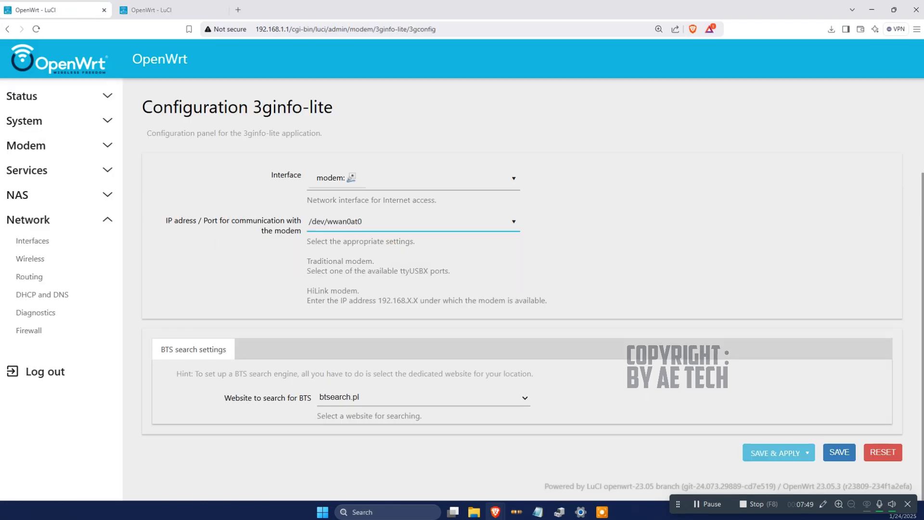
click(772, 453)
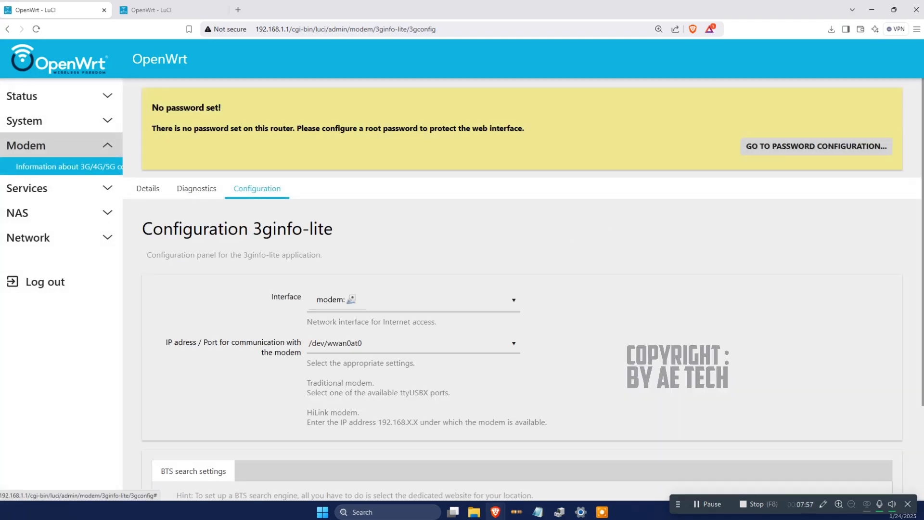
click(134, 188)
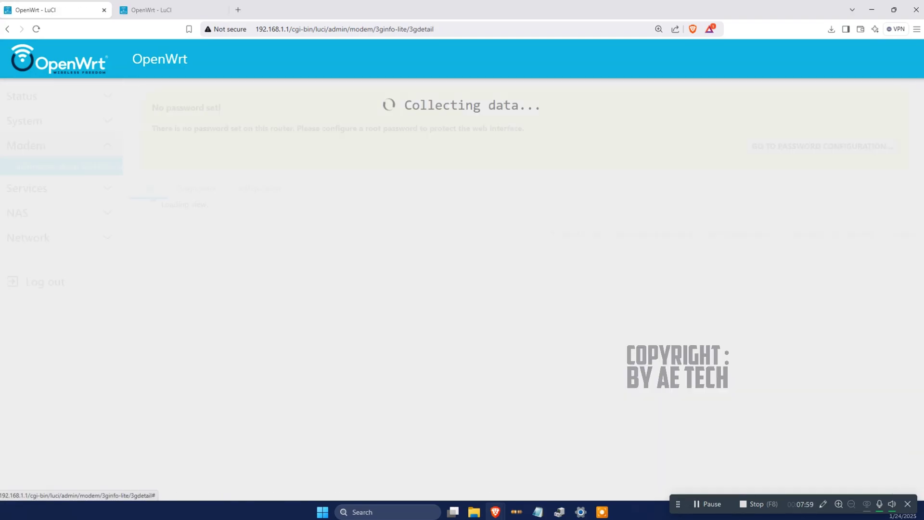
Step: Examine the general, modem and cell/signal information in the 3ginfo-lite details
scroll(522, 289, down, 9)
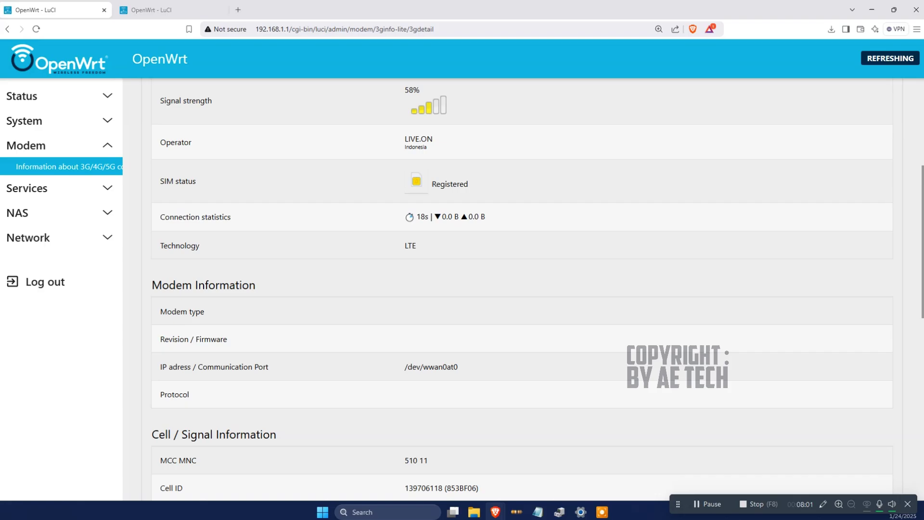
scroll(522, 289, down, 4)
scroll(522, 288, up, 12)
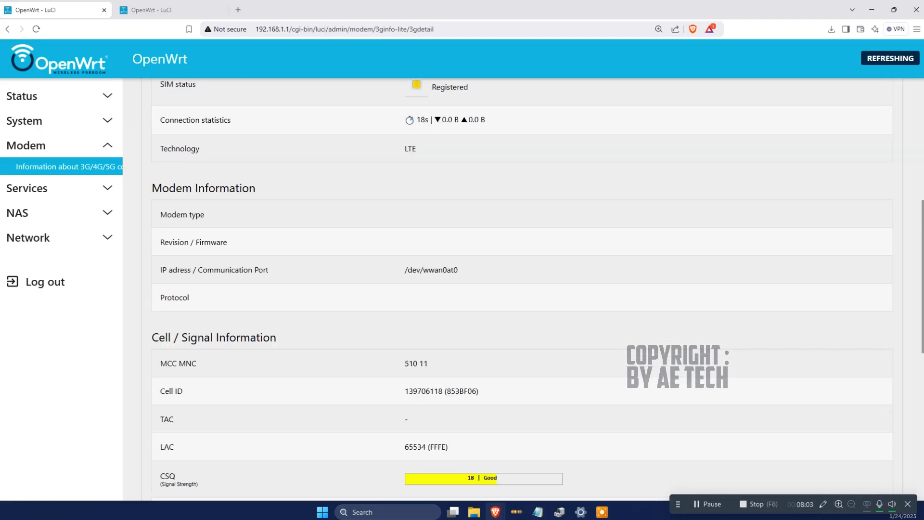
scroll(522, 289, up, 1)
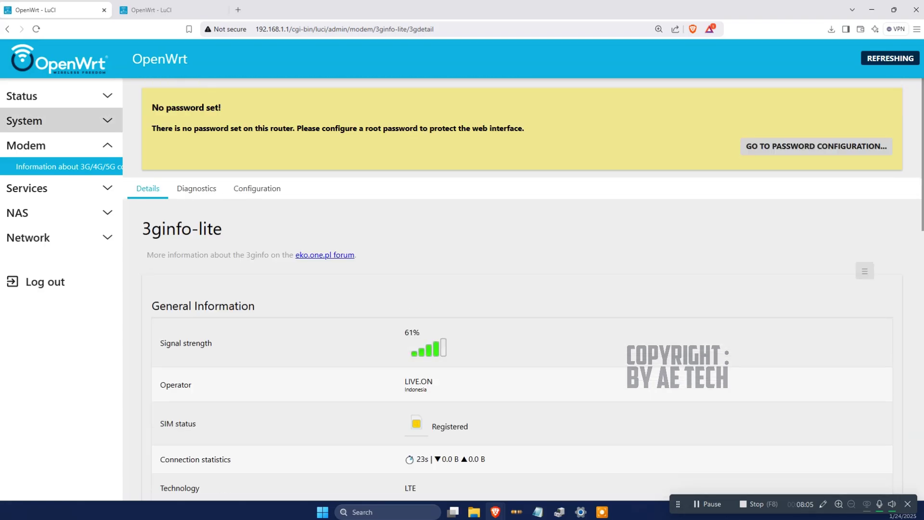
scroll(522, 289, down, 4)
scroll(522, 288, up, 1)
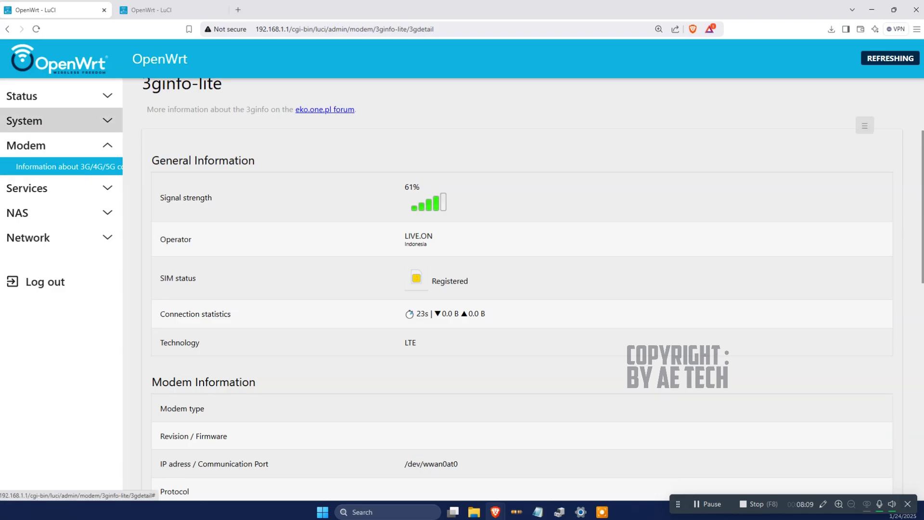
Step: Open the Mobile Service status in the second tab and compare its network registration data with the 3ginfo-lite details
click(167, 10)
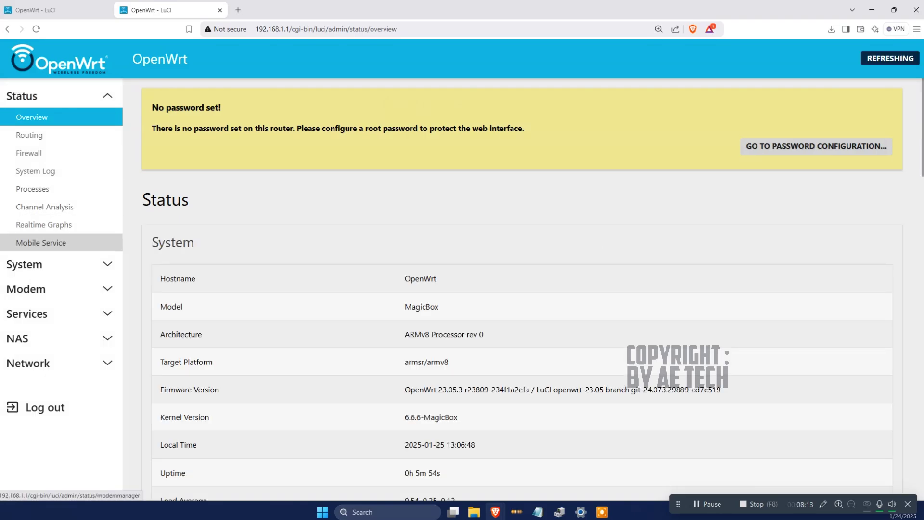
click(61, 248)
scroll(522, 288, down, 5)
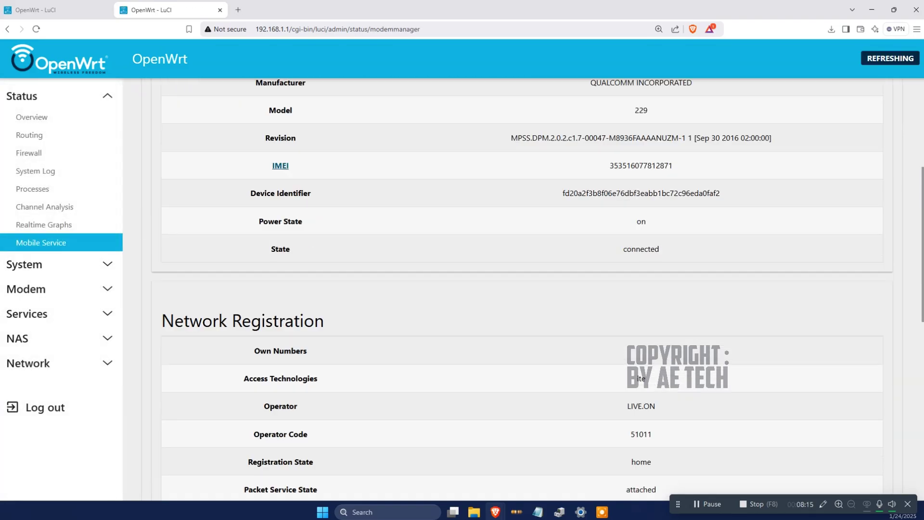
scroll(522, 289, down, 4)
key(ctrl+shift+Tab)
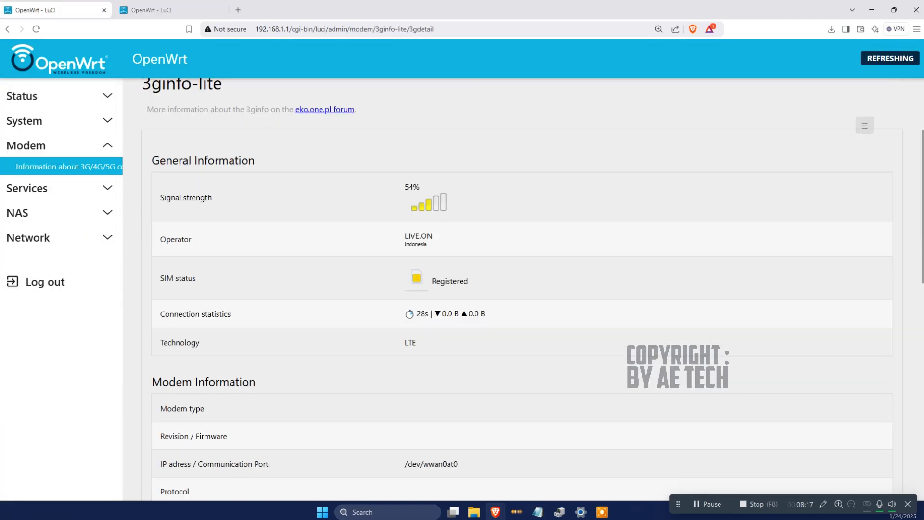
key(ctrl+Tab)
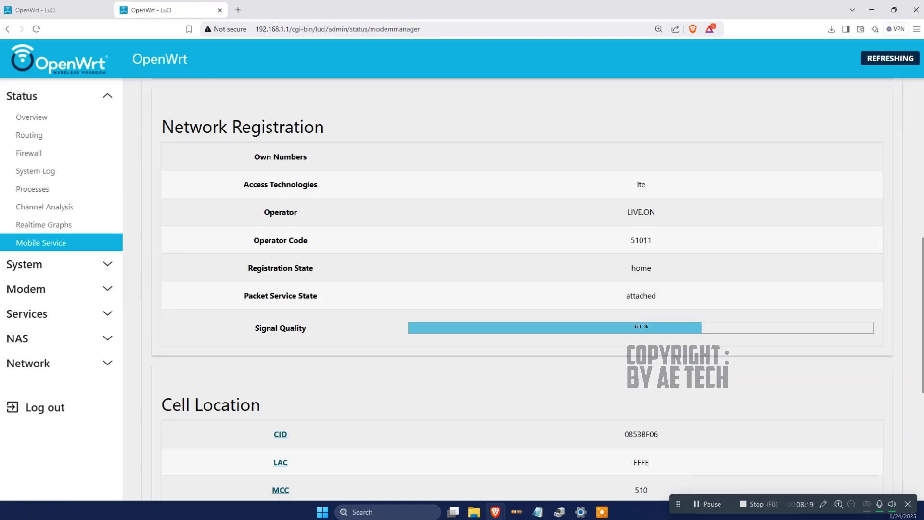
Step: Reload the Mobile Service and 3ginfo-lite pages and compare their signal readings
key(F5)
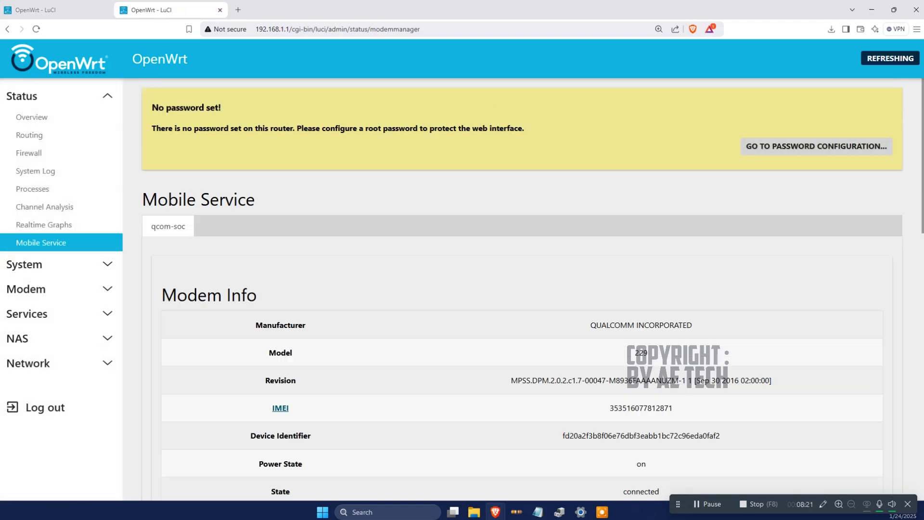
scroll(522, 289, down, 5)
key(ctrl+shift+Tab)
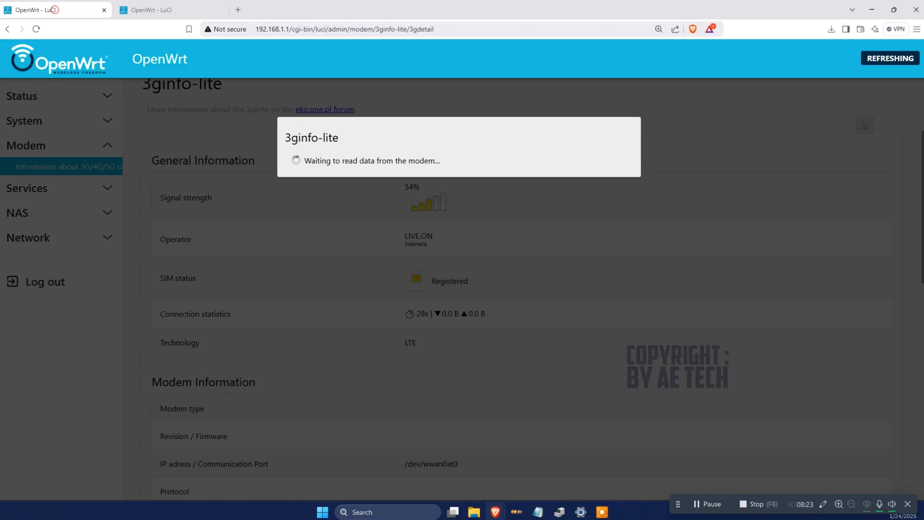
key(F5)
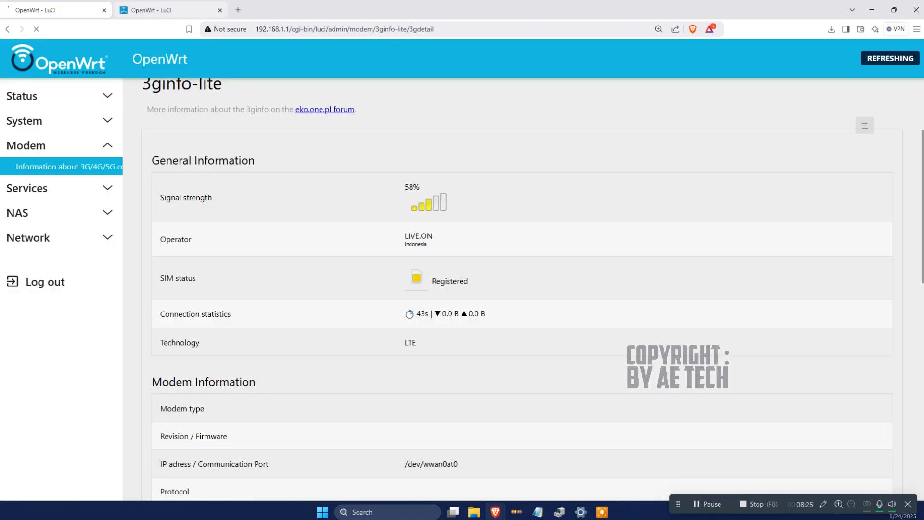
click(183, 11)
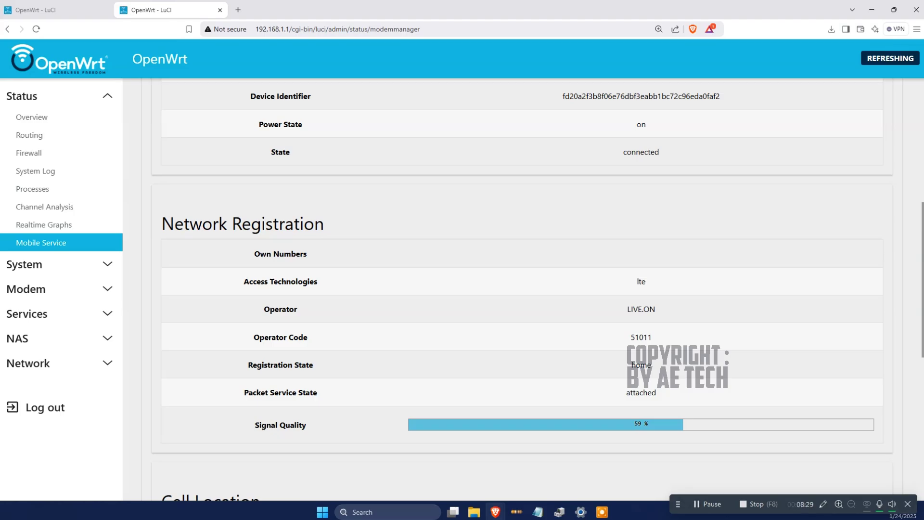
key(F5)
scroll(522, 288, down, 10)
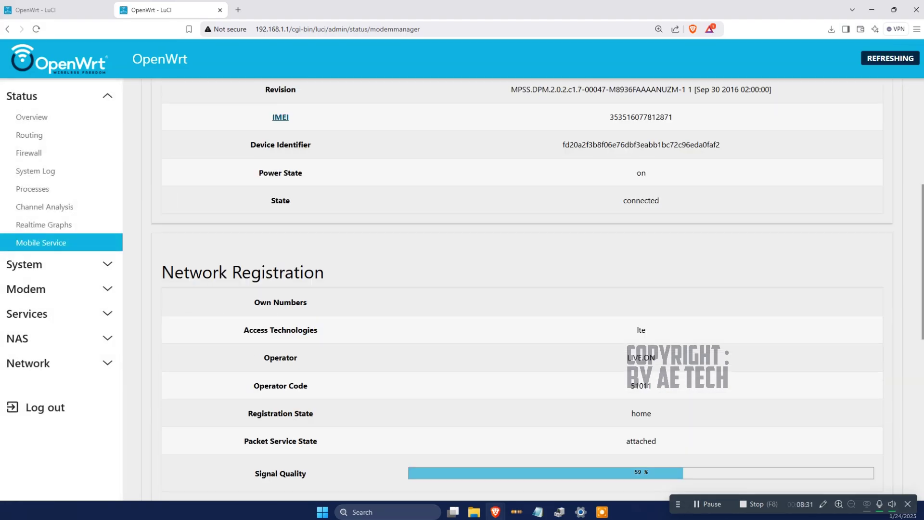
click(44, 10)
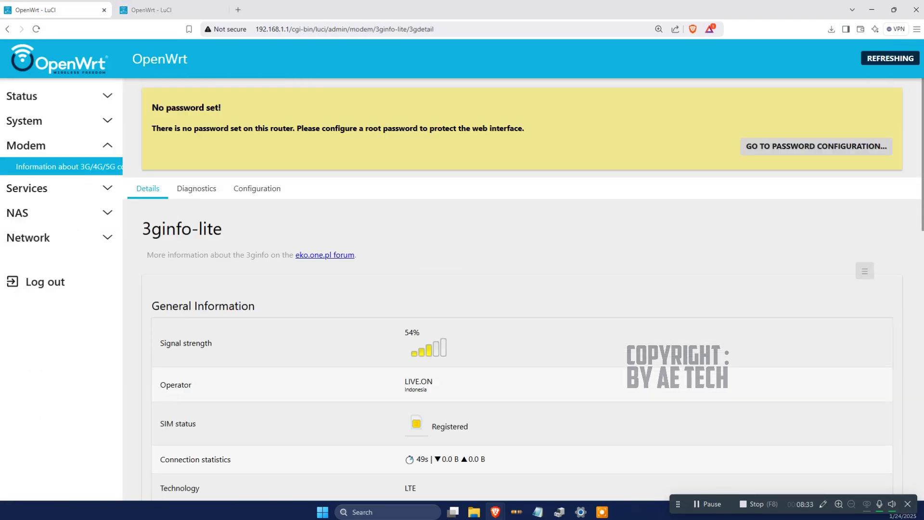
Step: Review the reloaded 3ginfo-lite details from the general information through the carrier aggregation bands to the BTS search
scroll(522, 289, down, 5)
scroll(522, 288, down, 4)
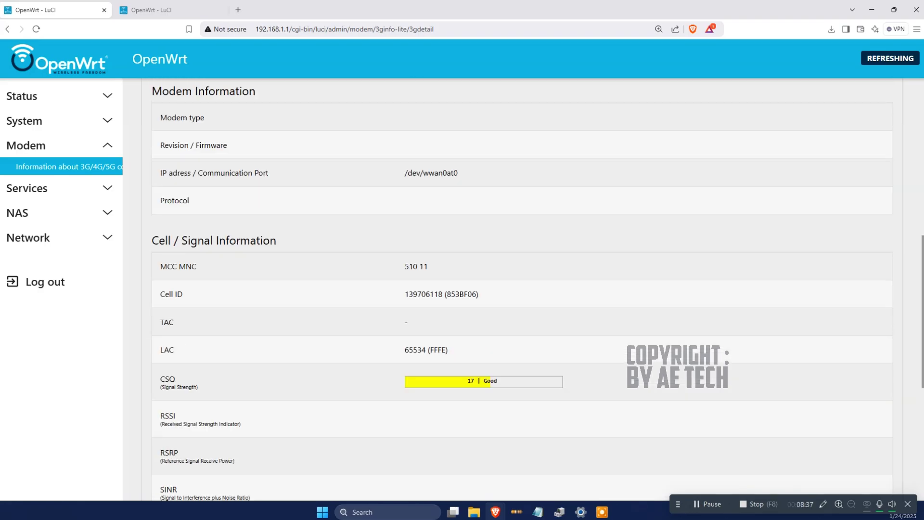
scroll(522, 289, down, 5)
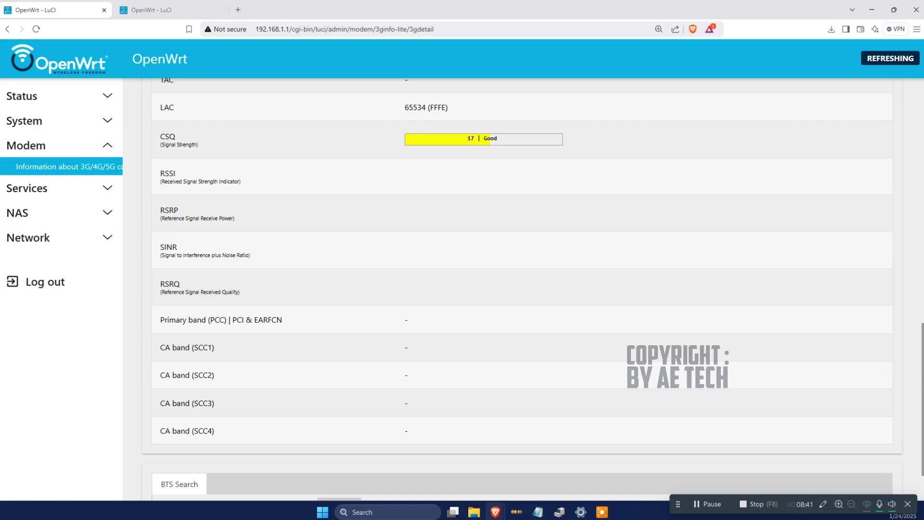
scroll(522, 289, down, 2)
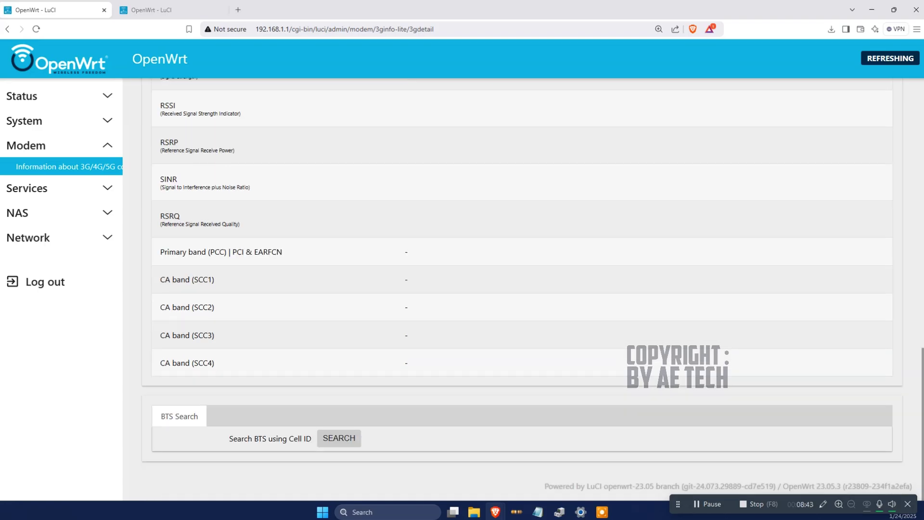
scroll(522, 288, up, 12)
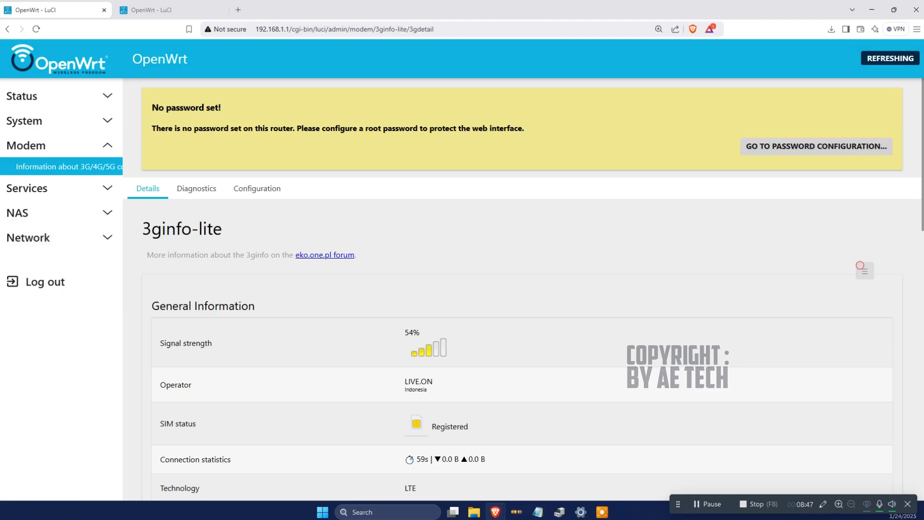
Step: Open the router's Status Overview in the first tab and look through its system information
click(71, 97)
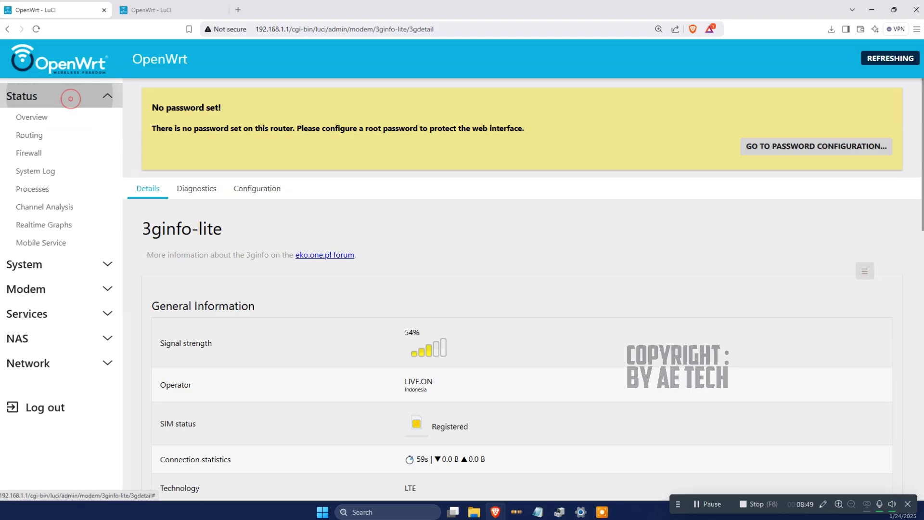
click(61, 118)
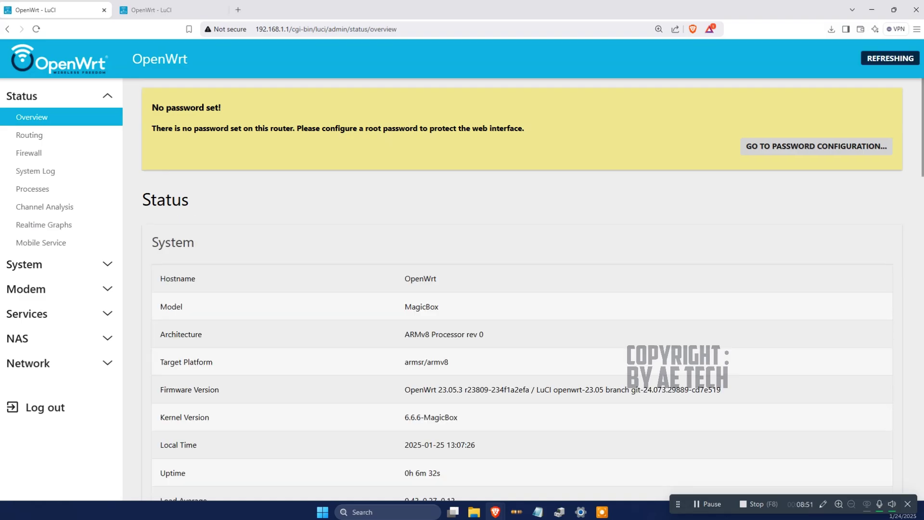
scroll(481, 288, down, 5)
Step: Reload the Mobile Service page in the second tab and examine its signal quality and cell location
click(172, 9)
scroll(522, 289, down, 4)
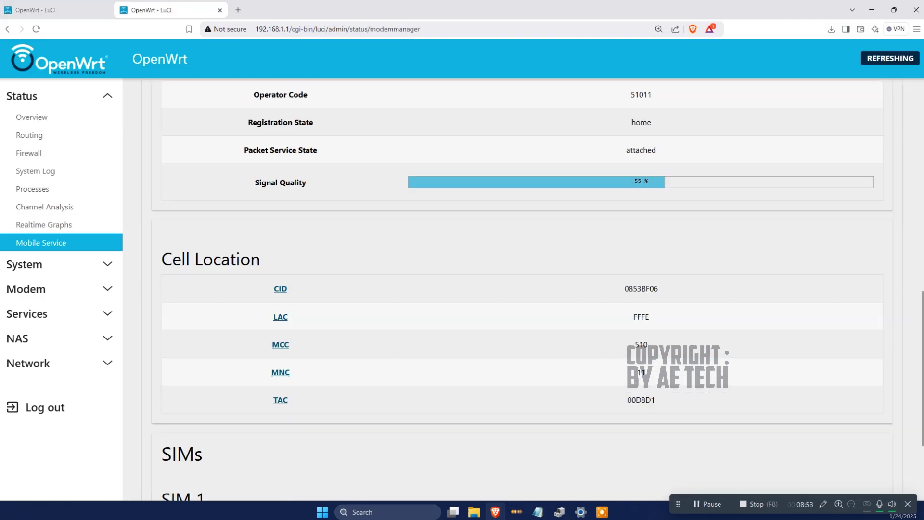
key(F5)
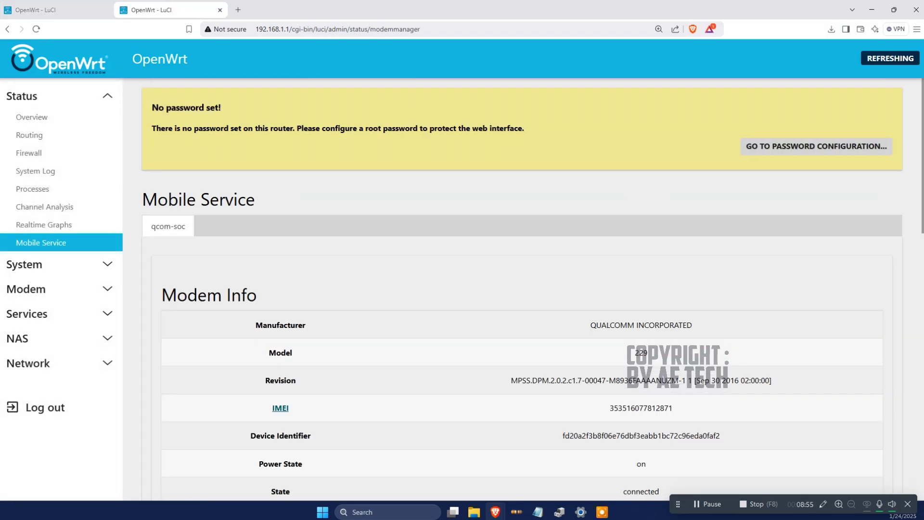
scroll(522, 288, down, 4)
scroll(522, 289, down, 4)
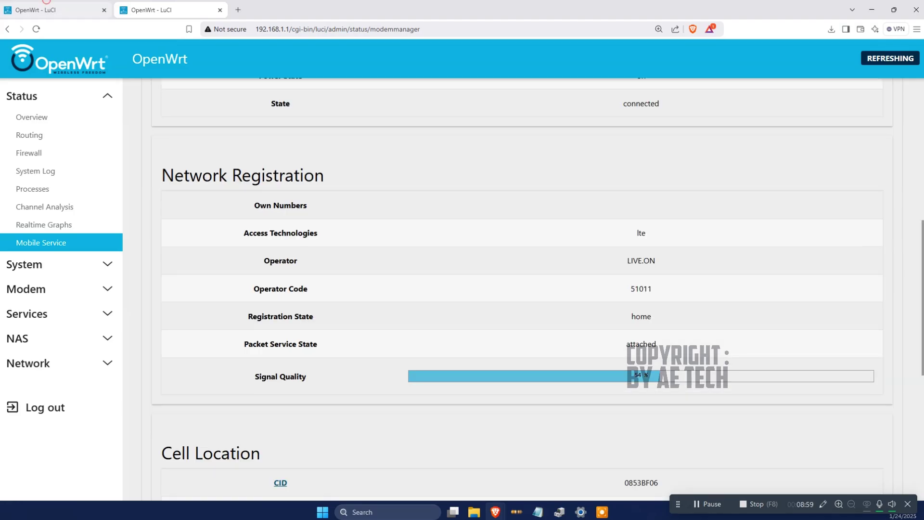
click(46, 10)
click(154, 9)
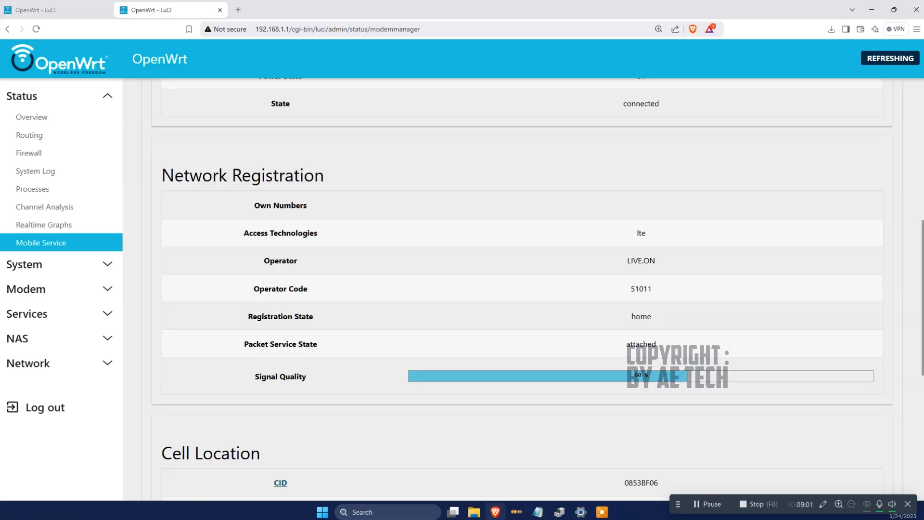
click(98, 98)
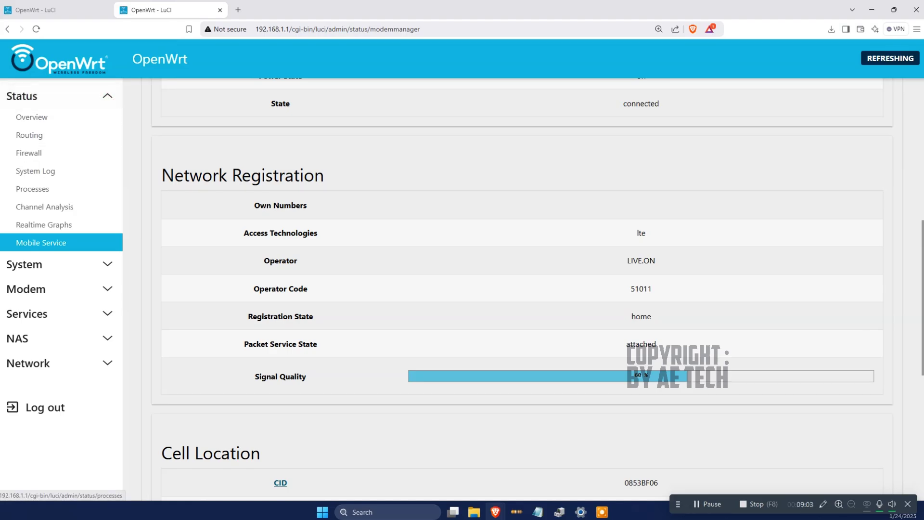
click(98, 98)
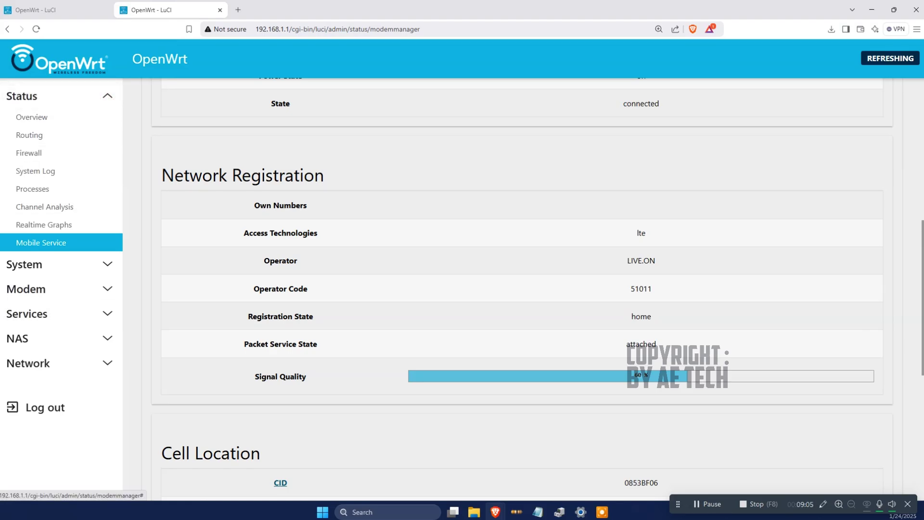
scroll(521, 289, down, 3)
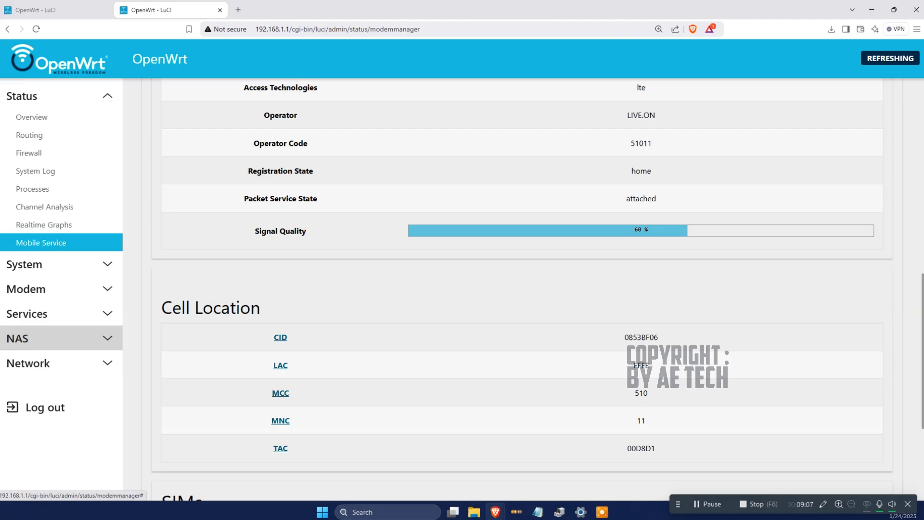
Step: Open the router's web terminal, enlarge the page for readability, and run mmcli -m any to query the modem
click(62, 315)
click(49, 208)
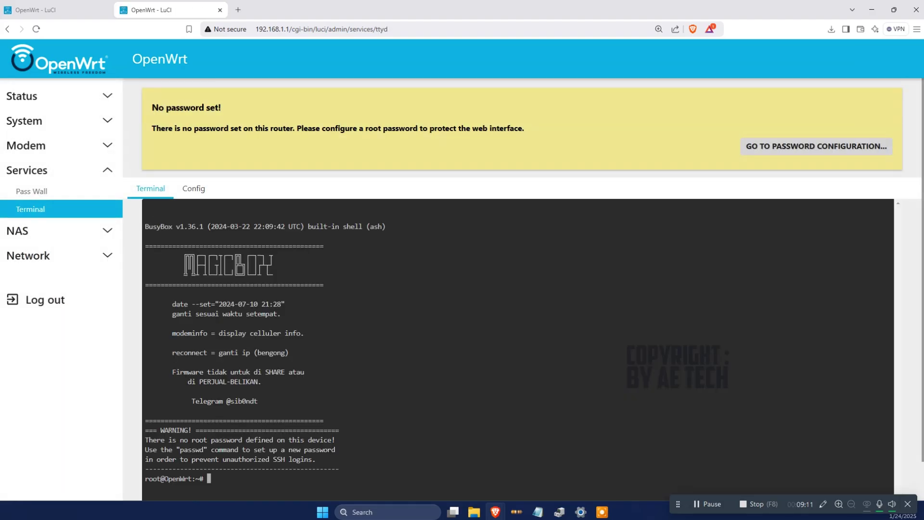
text(mmcli)
key(ctrl+plus)
key(ctrl+plus)
key(ctrl+plus)
key(ctrl+plus)
scroll(452, 288, down, 5)
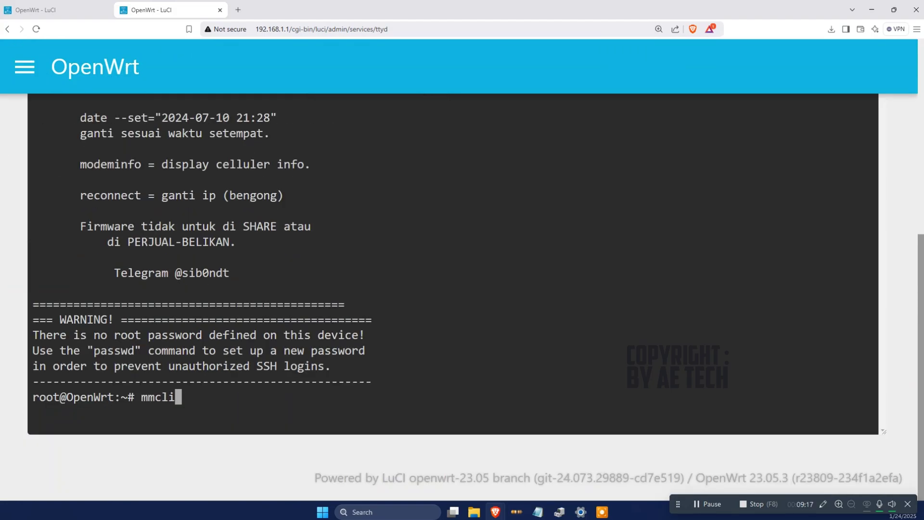
text(-m any)
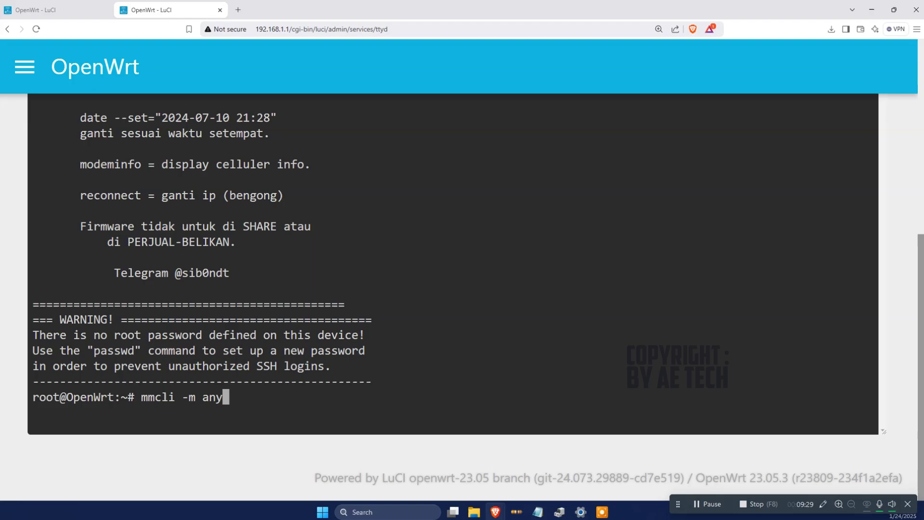
key(Return)
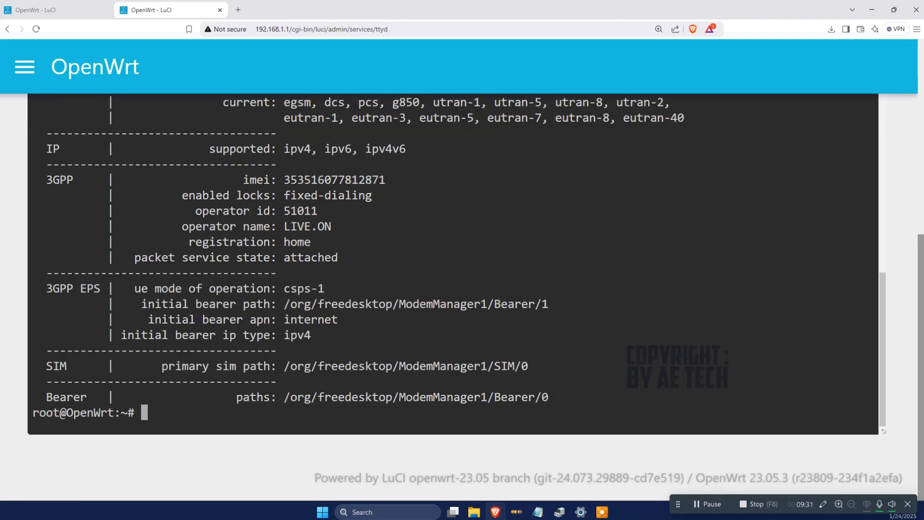
Step: In the mmcli output, examine the Status section, highlighting the state, power state, access tech and signal quality
scroll(452, 264, up, 5)
scroll(452, 265, down, 5)
scroll(453, 264, up, 3)
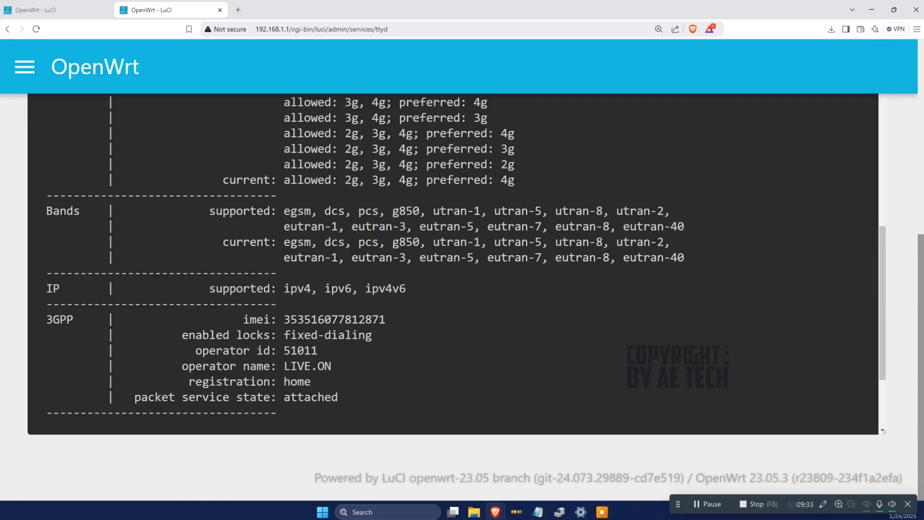
scroll(452, 265, up, 12)
scroll(452, 265, down, 5)
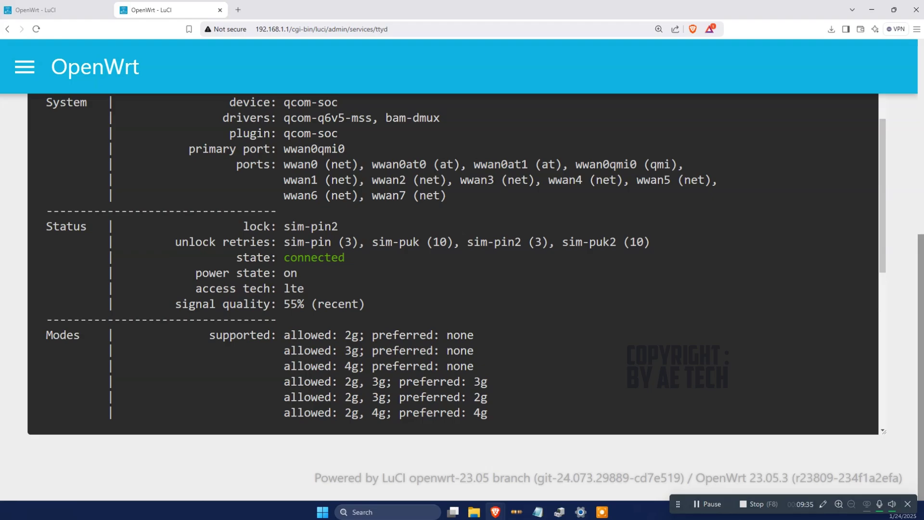
double_click(314, 258)
double_click(290, 273)
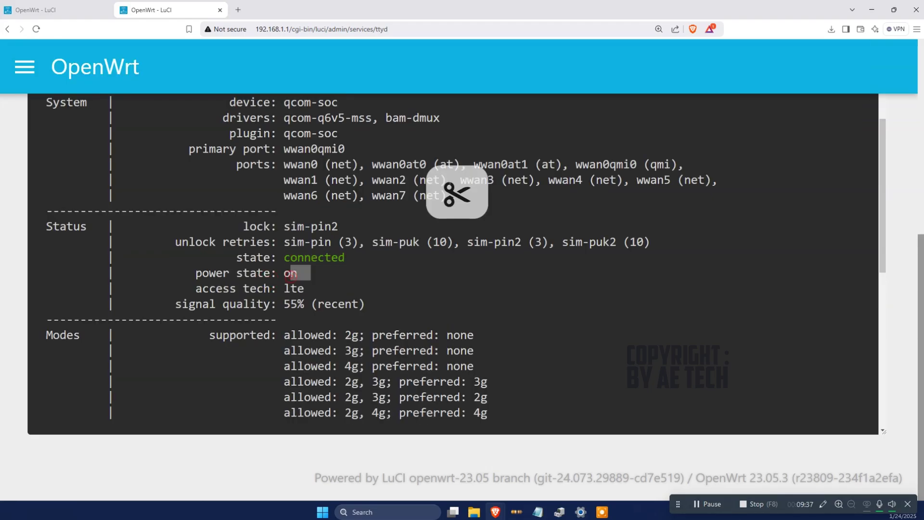
double_click(293, 288)
drag(181, 303, 264, 303)
double_click(294, 304)
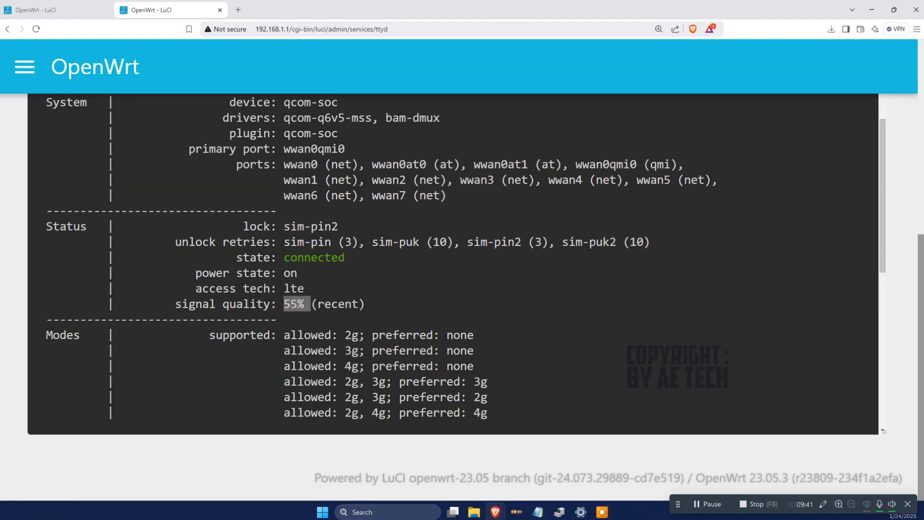
Step: Read through the System, Status, Modes, Bands, IP and 3GPP sections of the mmcli output, reducing the page zoom to 140%
scroll(452, 264, down, 5)
scroll(453, 265, down, 5)
scroll(452, 265, up, 7)
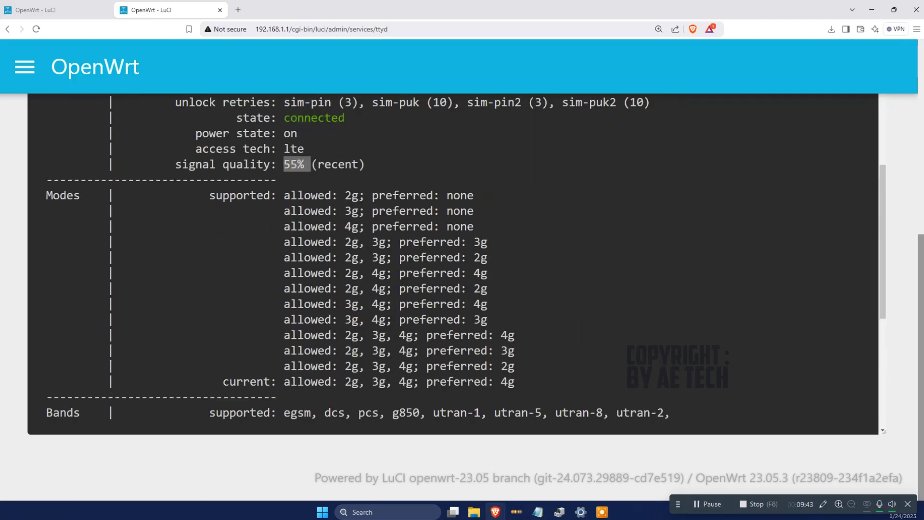
scroll(452, 264, down, 3)
scroll(453, 264, up, 10)
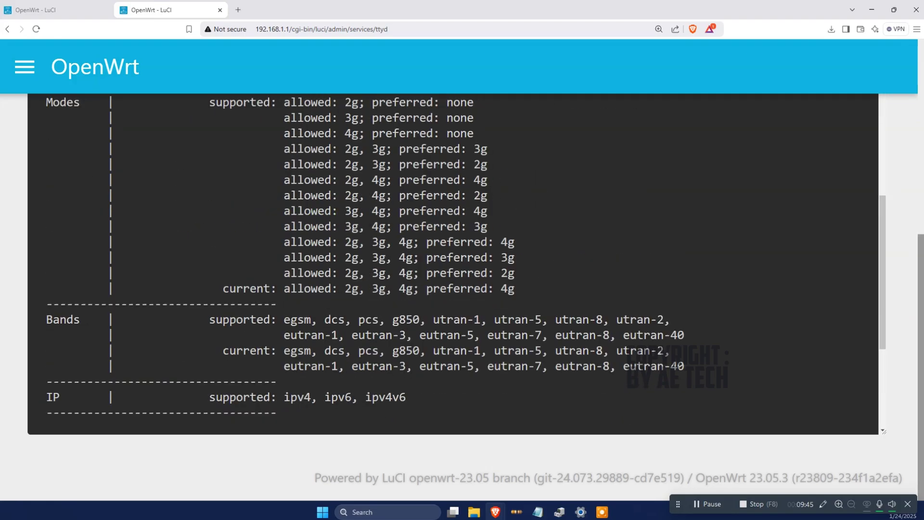
scroll(452, 265, down, 10)
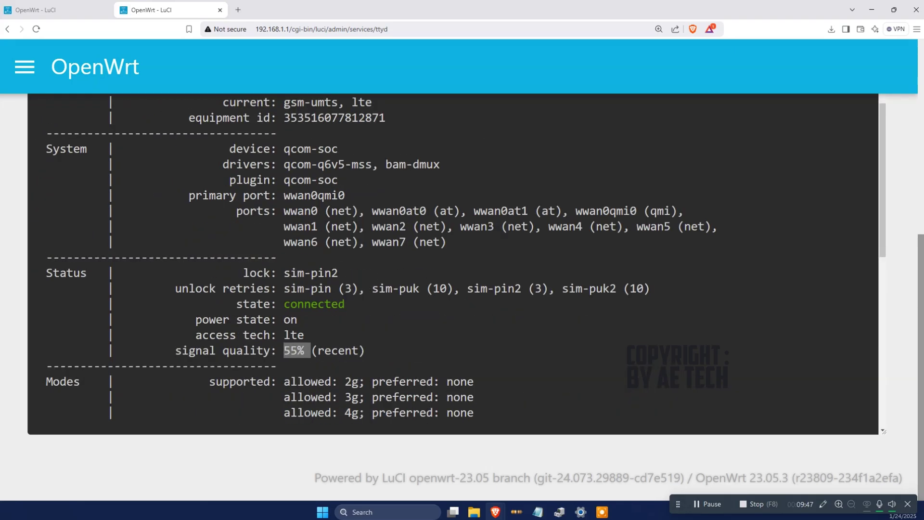
key(ctrl+minus)
key(ctrl+minus)
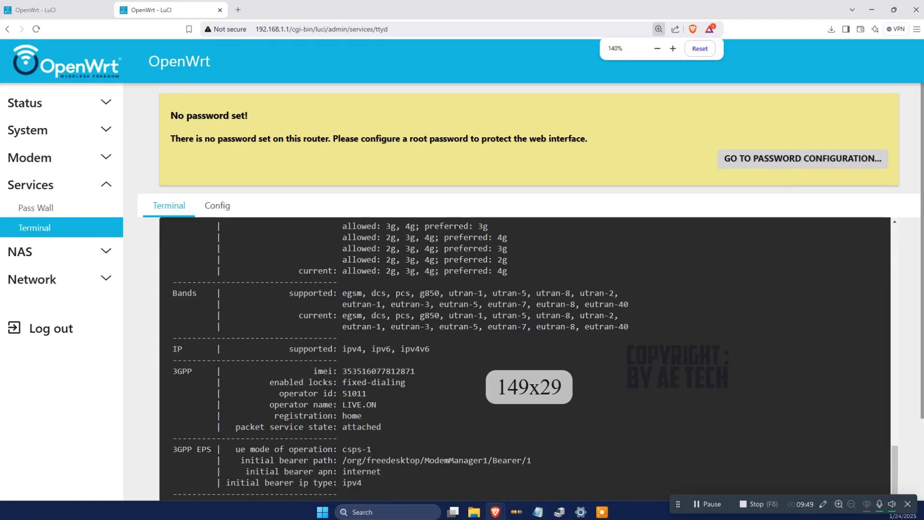
scroll(524, 358, up, 5)
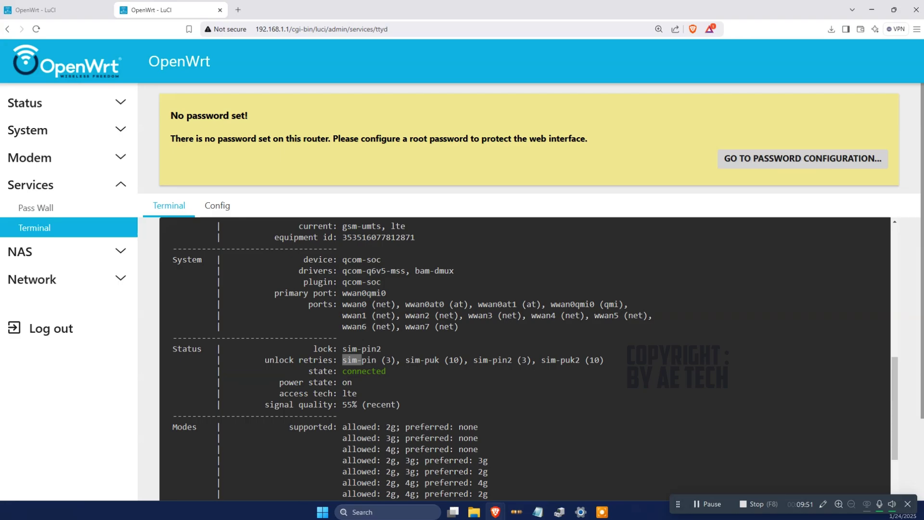
scroll(525, 358, down, 3)
Step: Leave the web terminal and open the router's Status Overview page
click(29, 102)
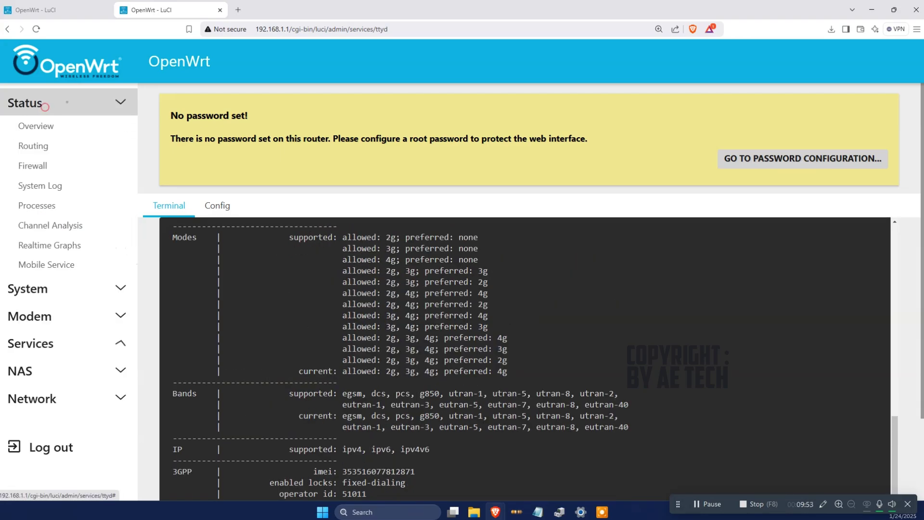
click(43, 126)
key(Return)
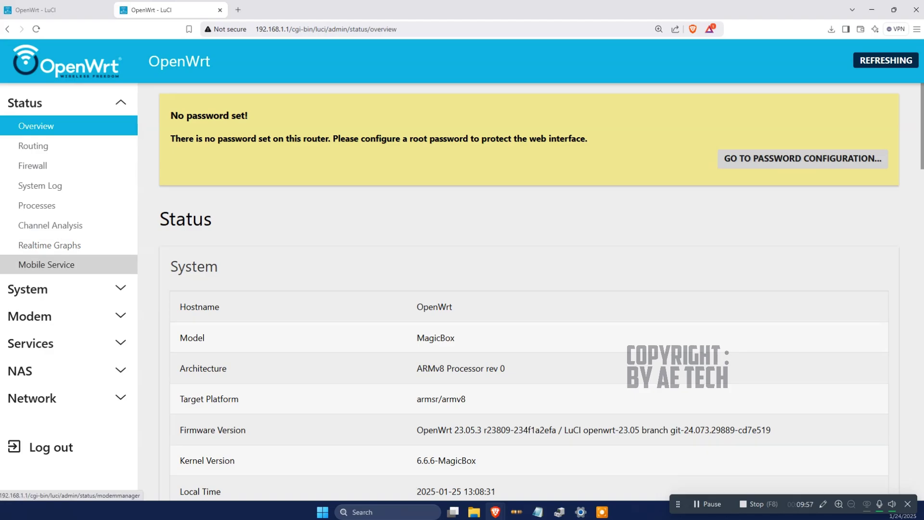
Step: Open the Mobile Service status page and examine its Modem Info and Network Registration sections
click(46, 264)
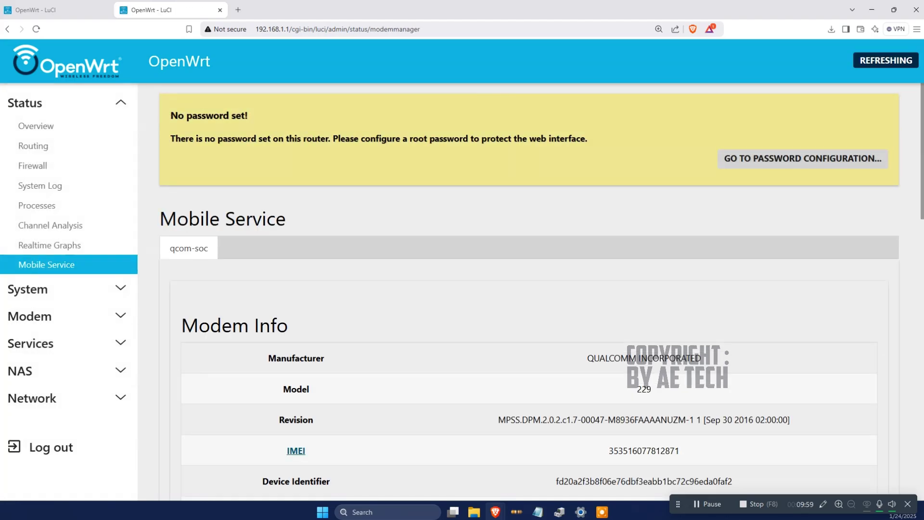
scroll(529, 289, down, 10)
scroll(529, 288, up, 4)
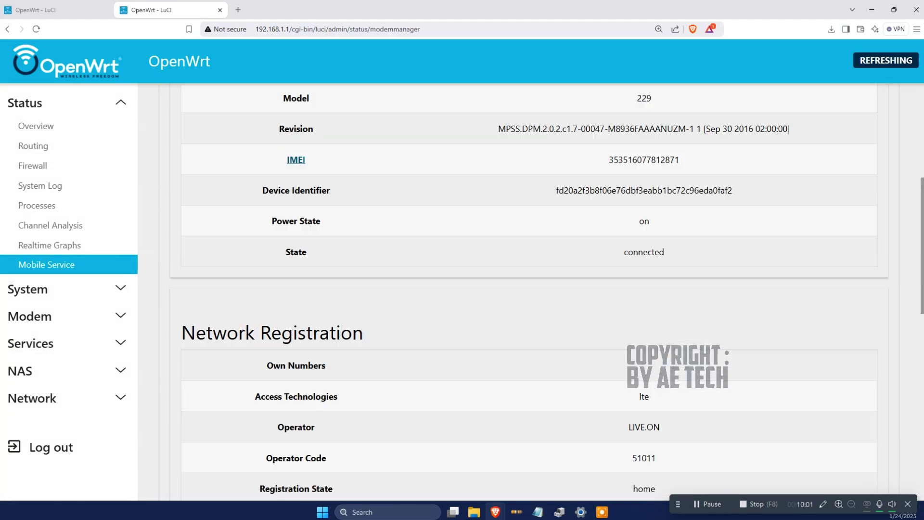
scroll(530, 288, up, 5)
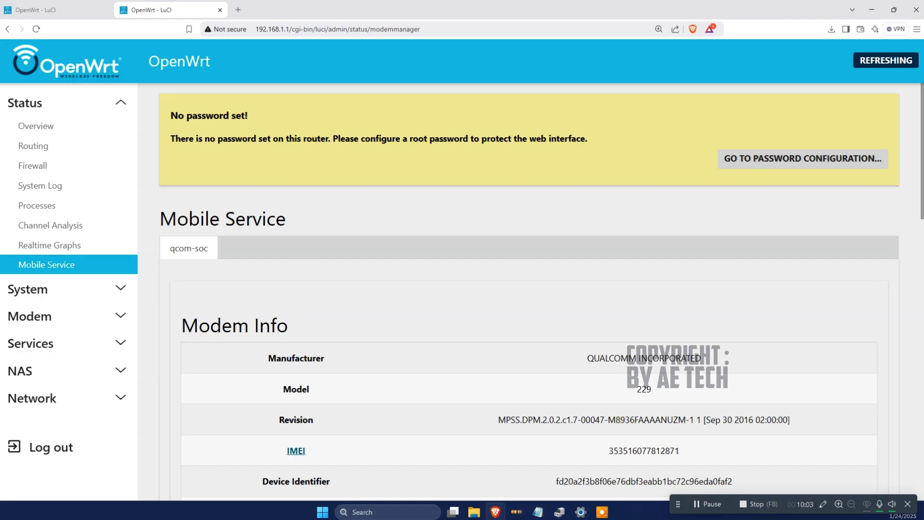